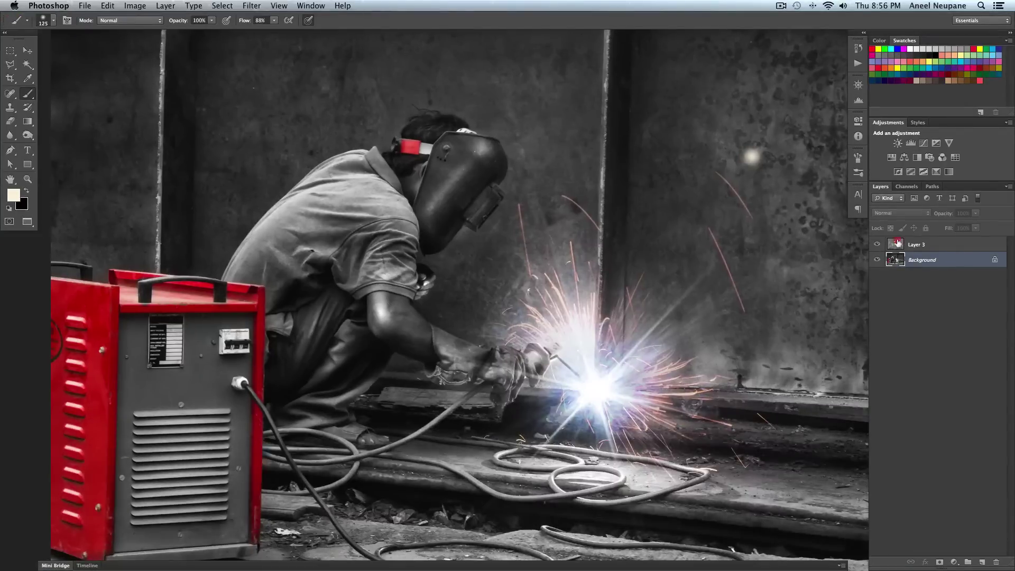
# Select Layer 3 and zoom out to fit the whole welder photo in view
pyautogui.click(895, 244)
pyautogui.press('super+minus')
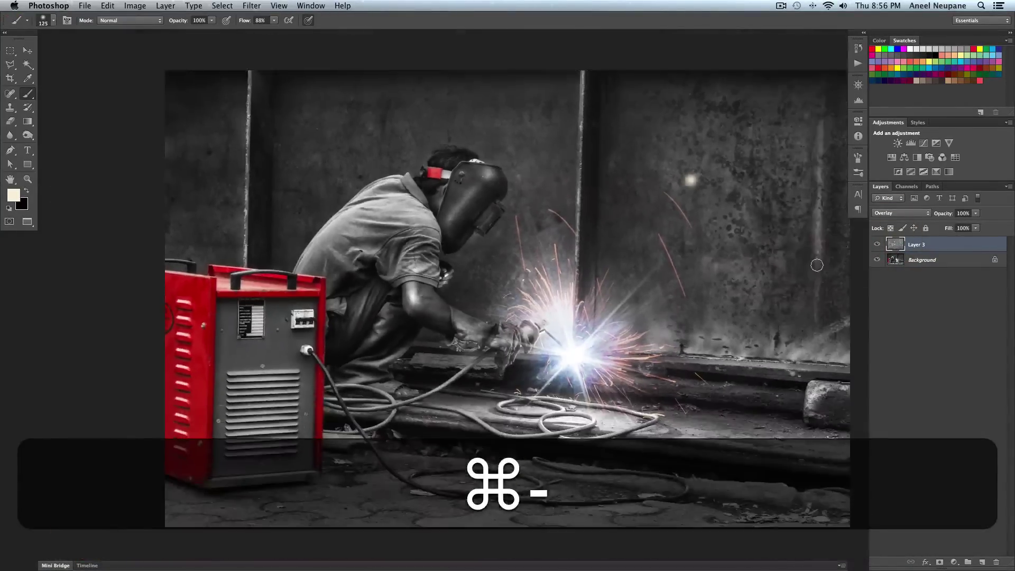
pyautogui.press('space')
pyautogui.moveTo(700, 236); pyautogui.dragTo(592, 235)
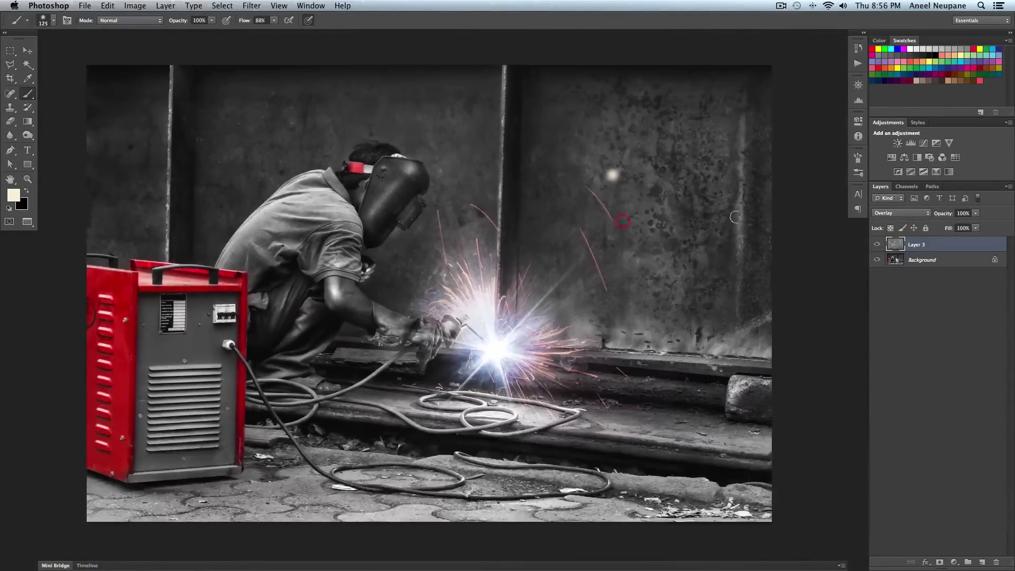
# Toggle Layer 3's visibility to compare the photo, then delete Layer 3
pyautogui.click(877, 246)
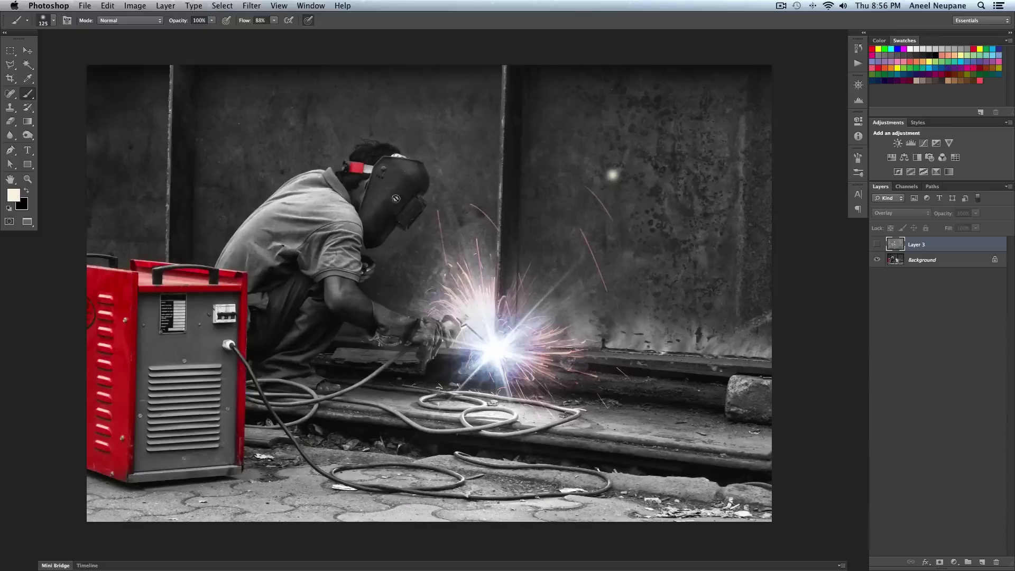
pyautogui.click(876, 245)
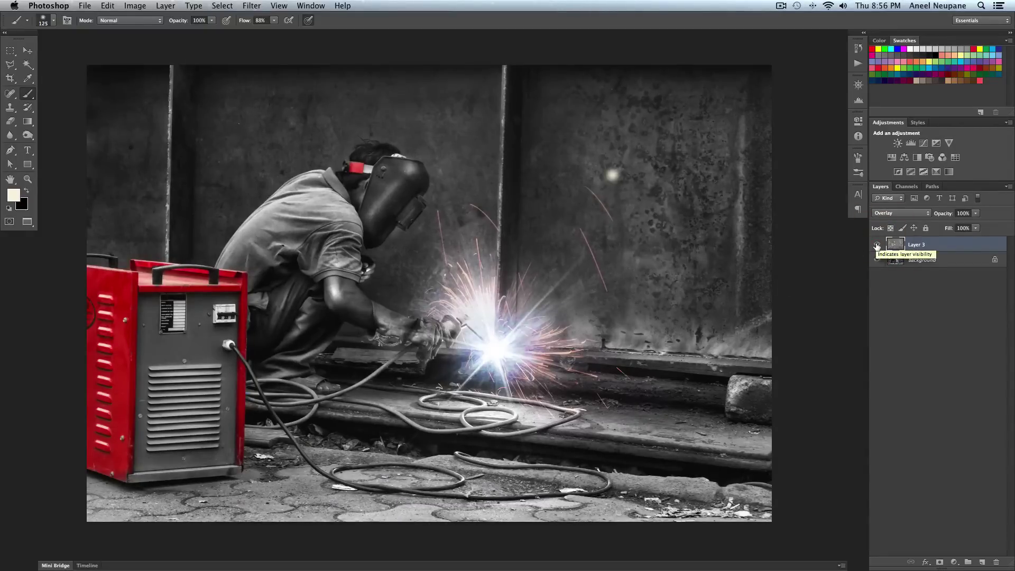
pyautogui.click(877, 245)
pyautogui.click(877, 245)
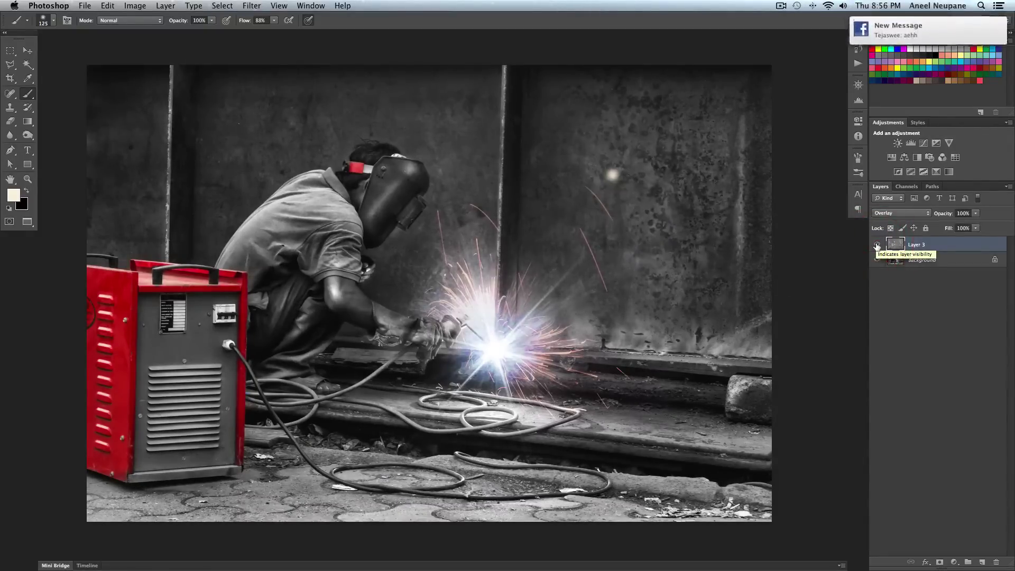
pyautogui.click(913, 246)
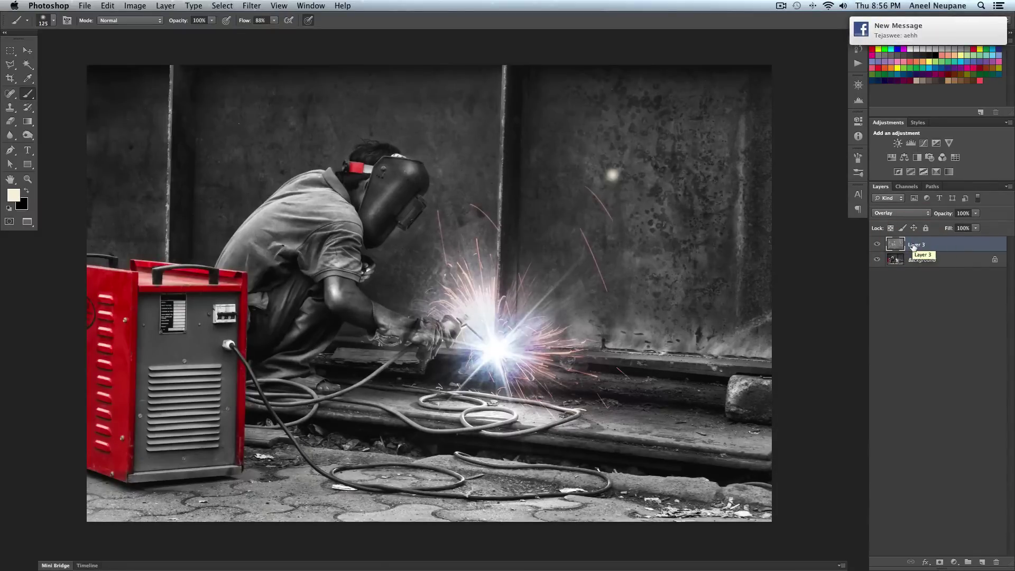
pyautogui.press('BackSpace')
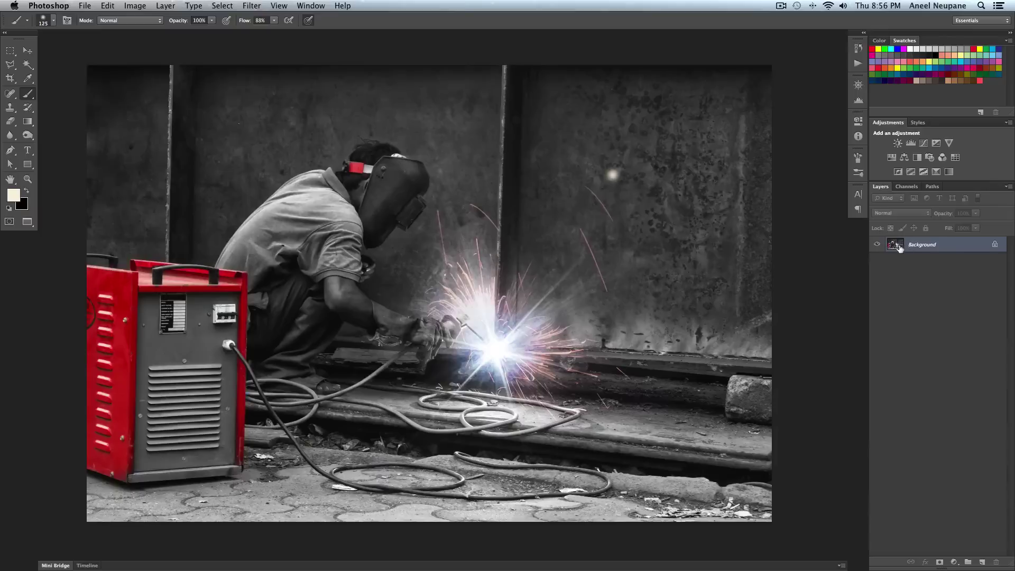
# Cycle through the Burn, Sponge and Dodge tools and settle on the Dodge Tool
pyautogui.click(28, 137)
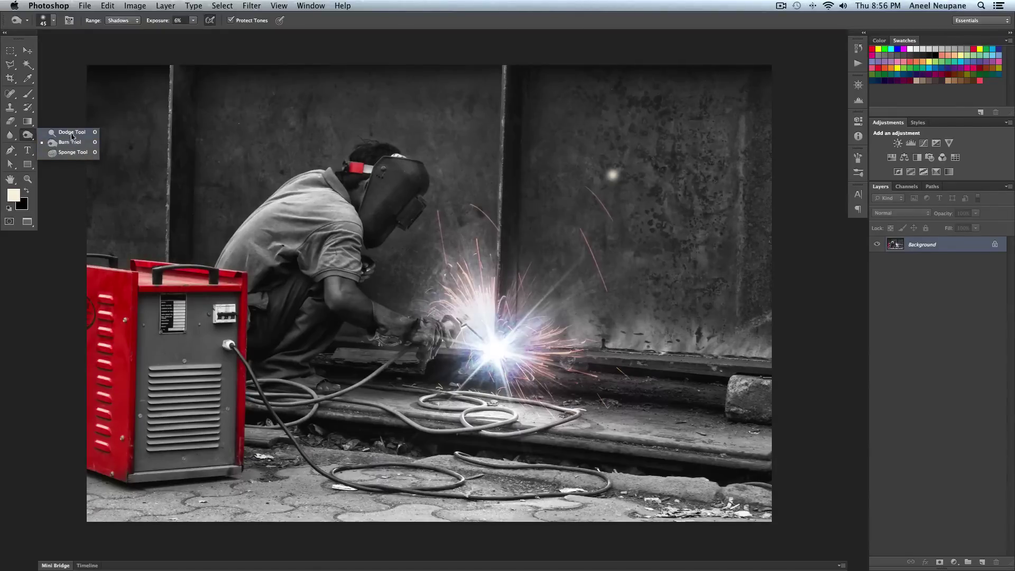
pyautogui.click(29, 137)
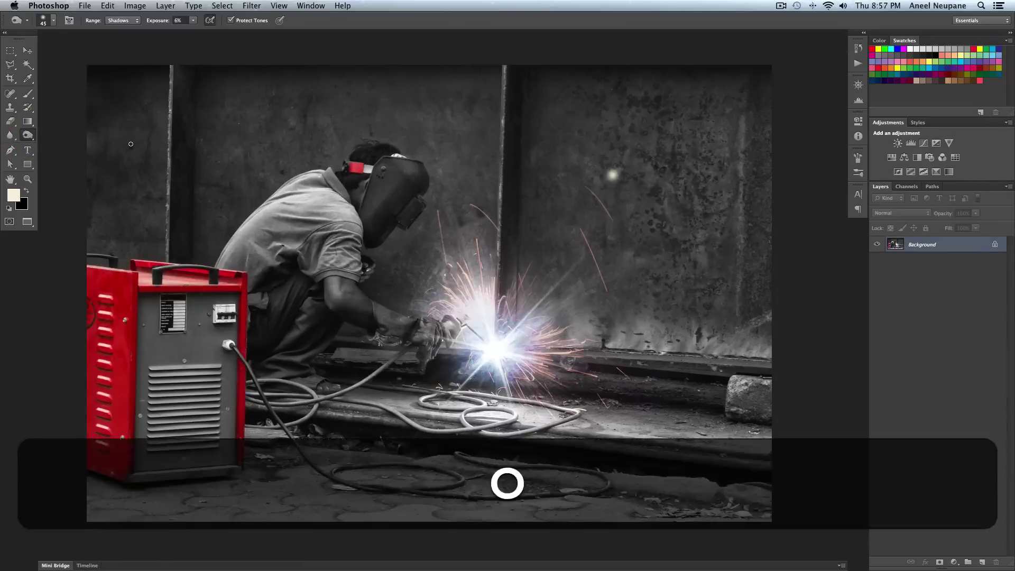
pyautogui.hotkey('shift', 'o')
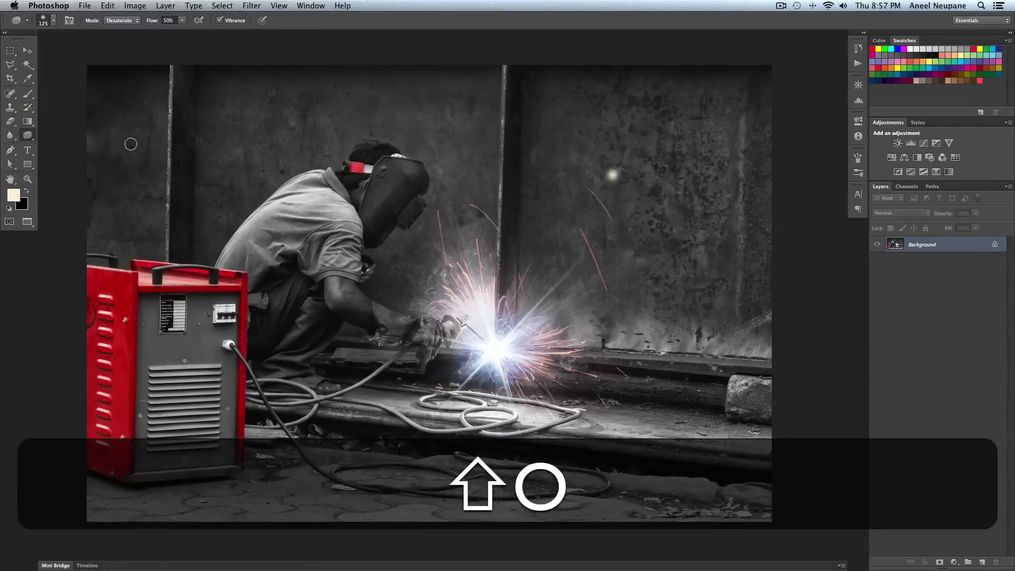
pyautogui.hotkey('shift', 'o')
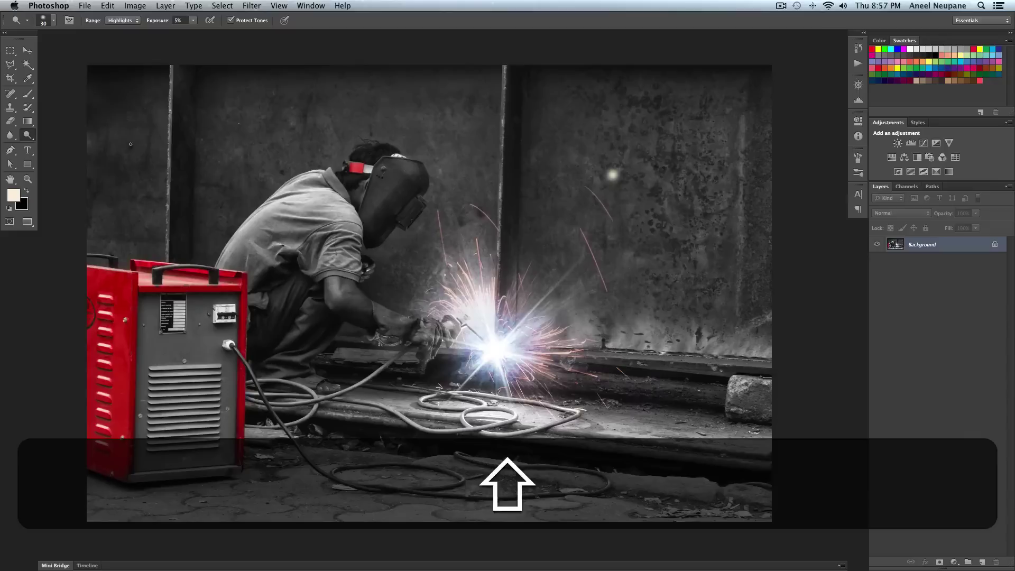
pyautogui.click(28, 138)
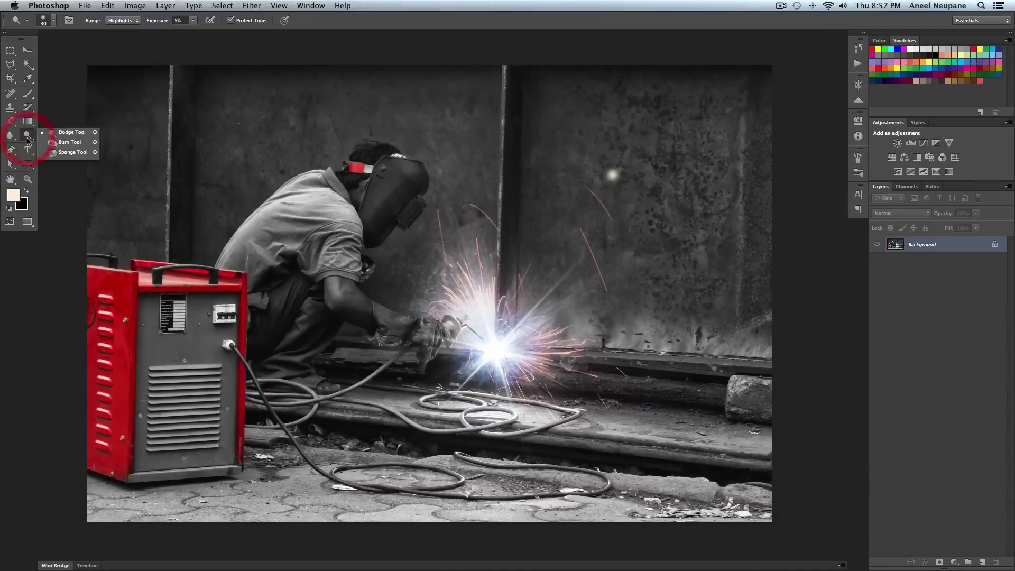
pyautogui.click(67, 185)
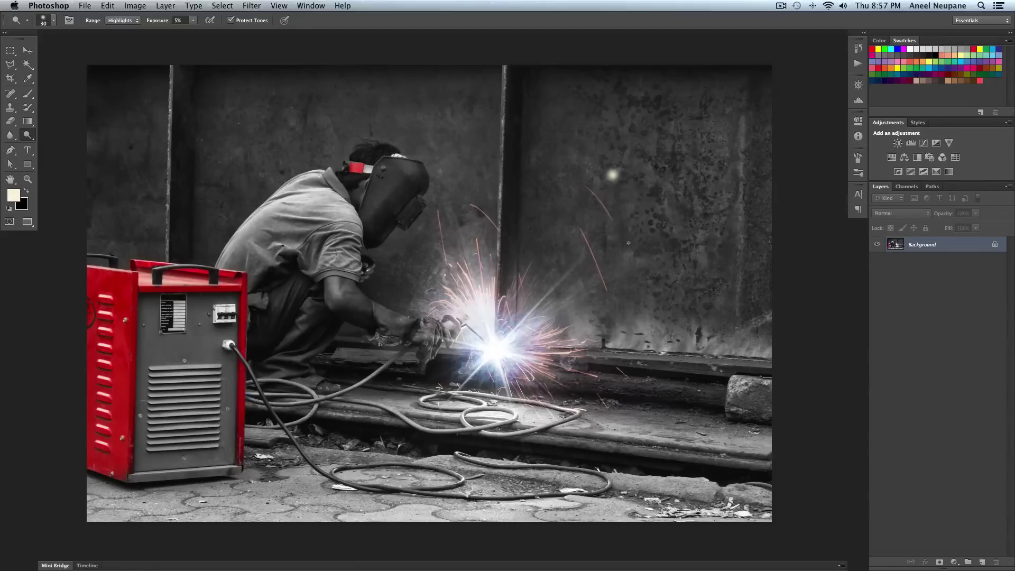
pyautogui.click(894, 242)
# Duplicate the Background layer as Layer 1 and toggle its visibility
pyautogui.click(311, 210)
pyautogui.press('super+j')
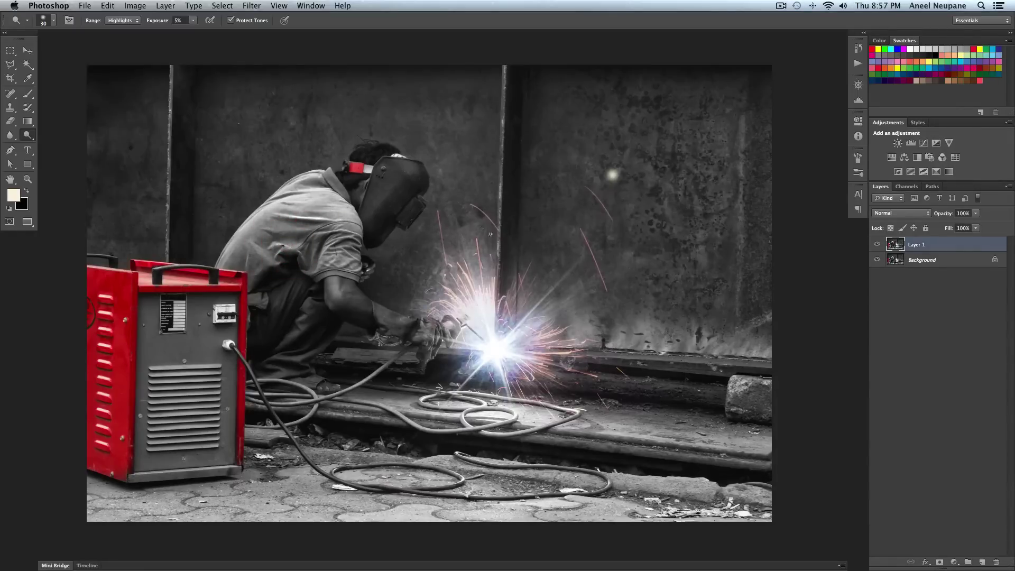
pyautogui.click(876, 244)
# Dodge the welder's shirt and sleeve at 76% exposure, then delete the duplicate layer
pyautogui.moveTo(193, 20); pyautogui.dragTo(230, 27)
pyautogui.moveTo(328, 252)
pyautogui.mouseDown()
pyautogui.moveTo(327, 209)
pyautogui.moveTo(323, 217)
pyautogui.mouseUp()
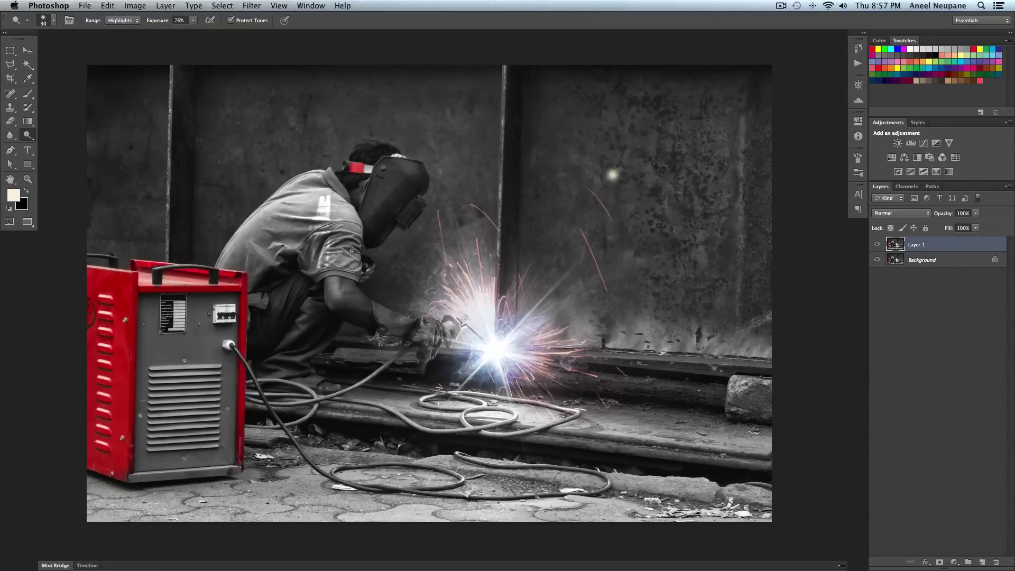
pyautogui.moveTo(352, 249)
pyautogui.mouseDown()
pyautogui.moveTo(340, 214)
pyautogui.moveTo(351, 242)
pyautogui.mouseUp()
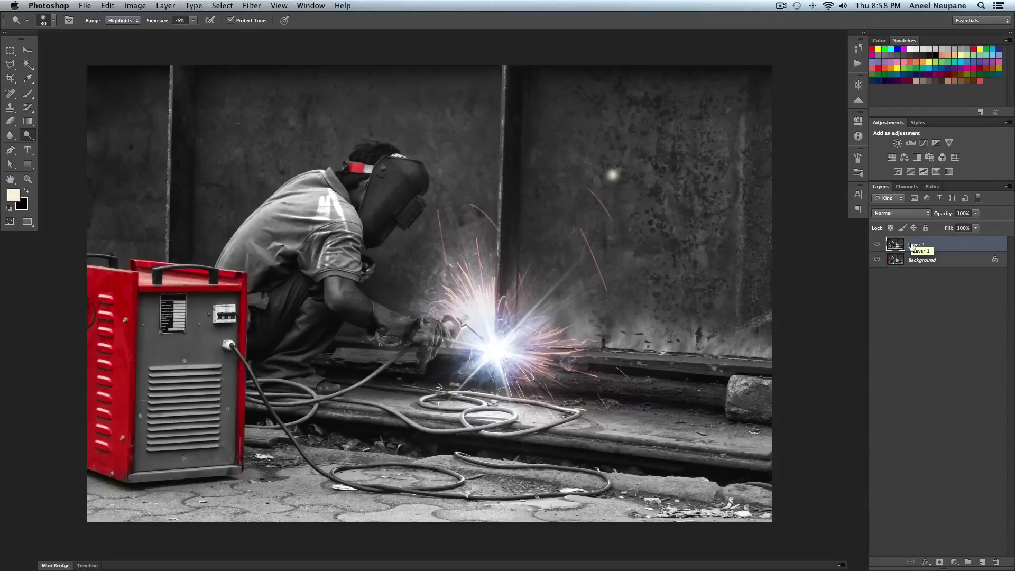
pyautogui.press('BackSpace')
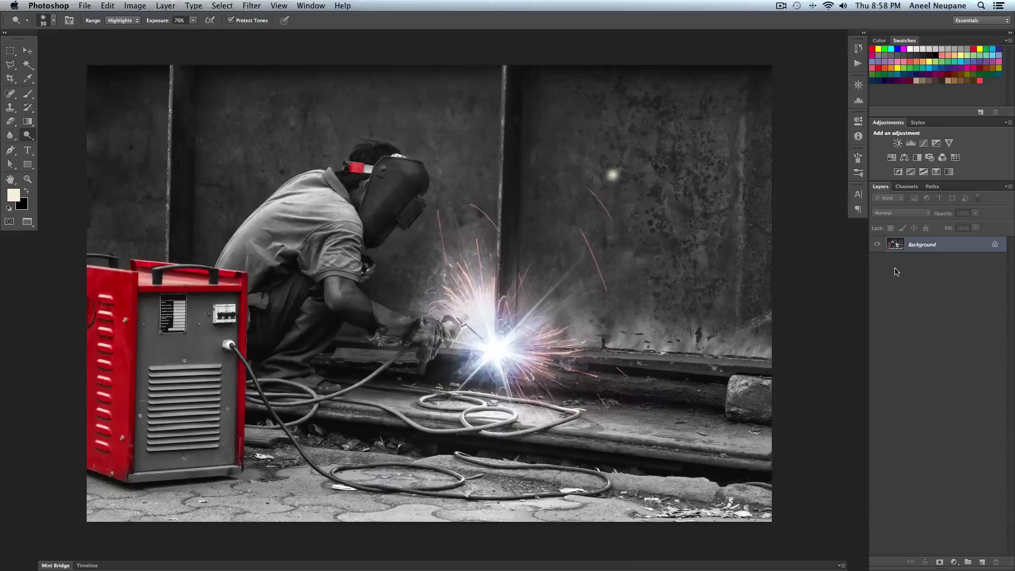
# Create a new empty Layer 1 with Shift+Cmd+N and enlarge the brush to 40
pyautogui.press('super')
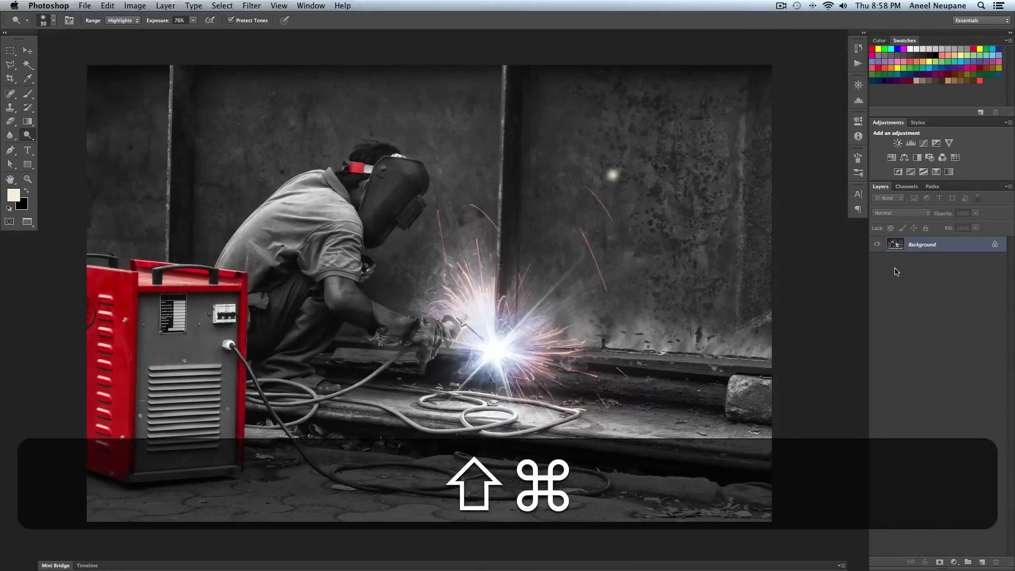
pyautogui.press('shift+super+n')
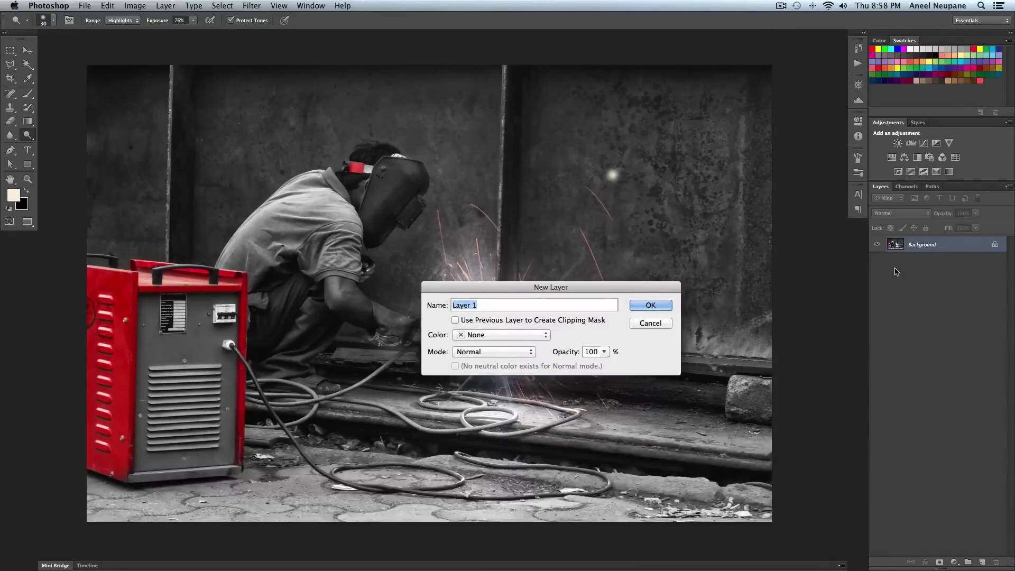
pyautogui.press('Return')
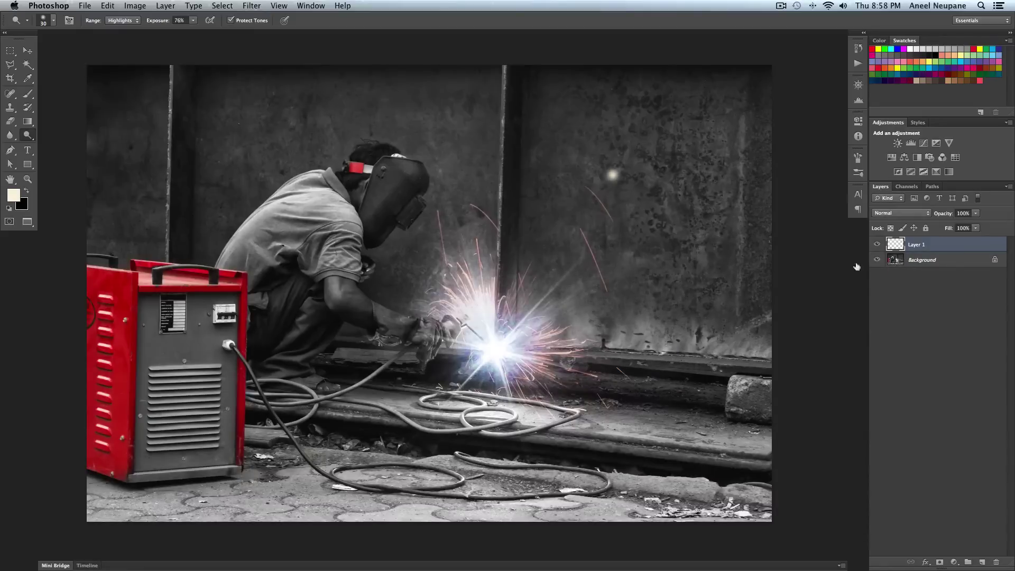
pyautogui.press(']')
pyautogui.moveTo(295, 246); pyautogui.dragTo(286, 268)
pyautogui.press('shift')
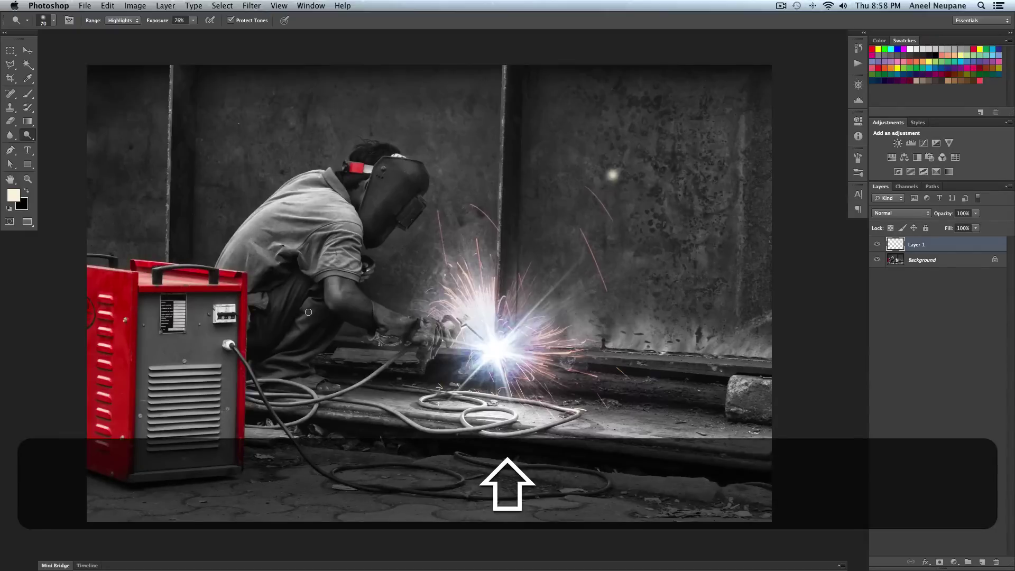
# Fill Layer 1 with 50% Gray through the Fill dialog
pyautogui.hotkey('shift', 'BackSpace')
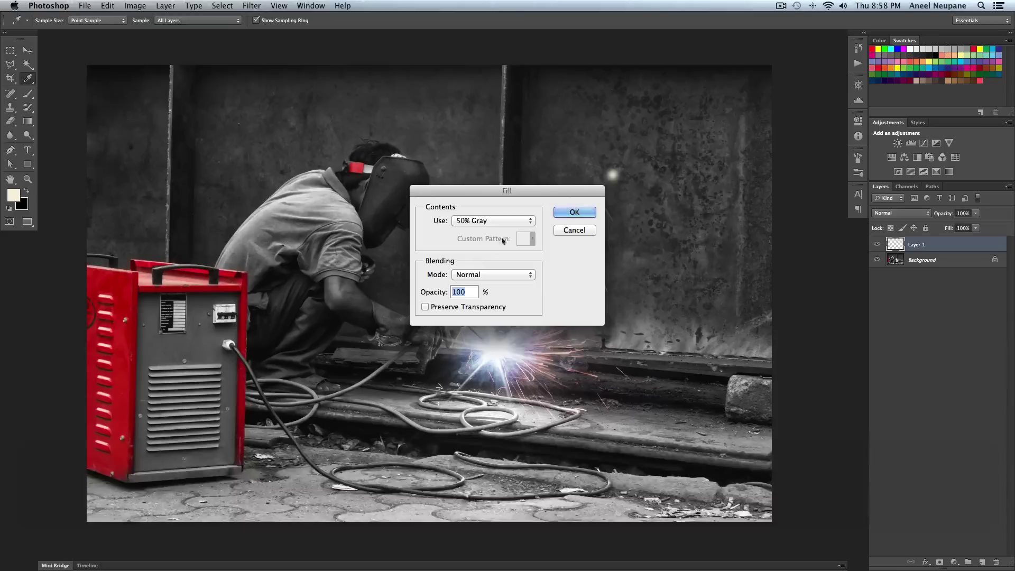
pyautogui.click(497, 222)
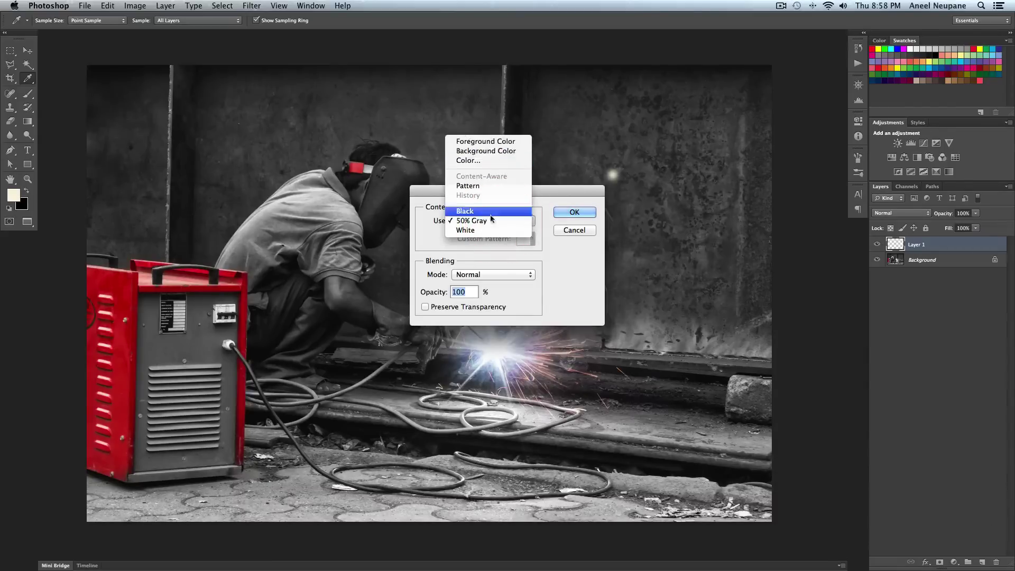
pyautogui.click(488, 221)
pyautogui.click(574, 211)
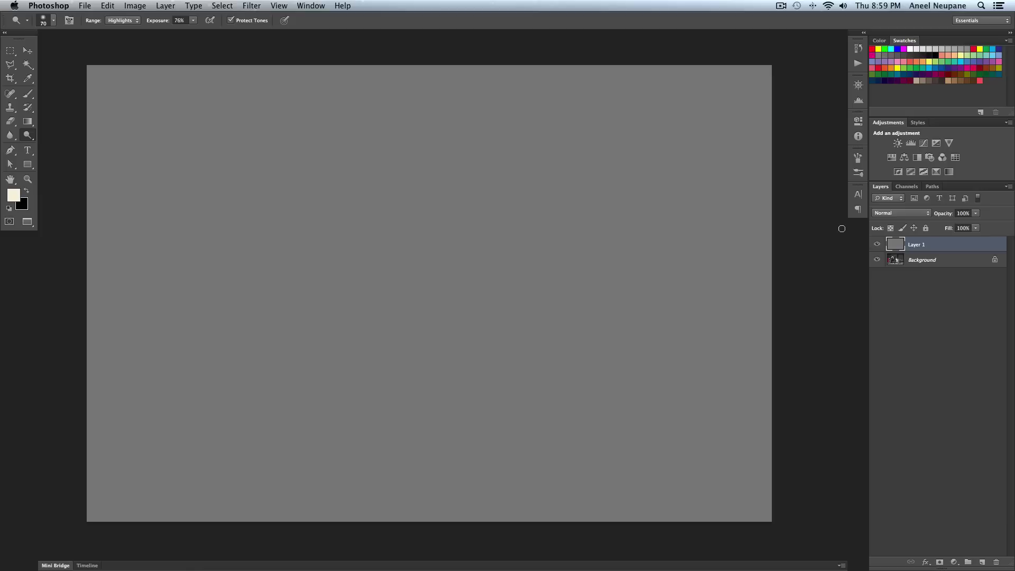
# Set Layer 1 to Overlay and dodge the welder's arm highlights with a 200 px brush
pyautogui.click(903, 214)
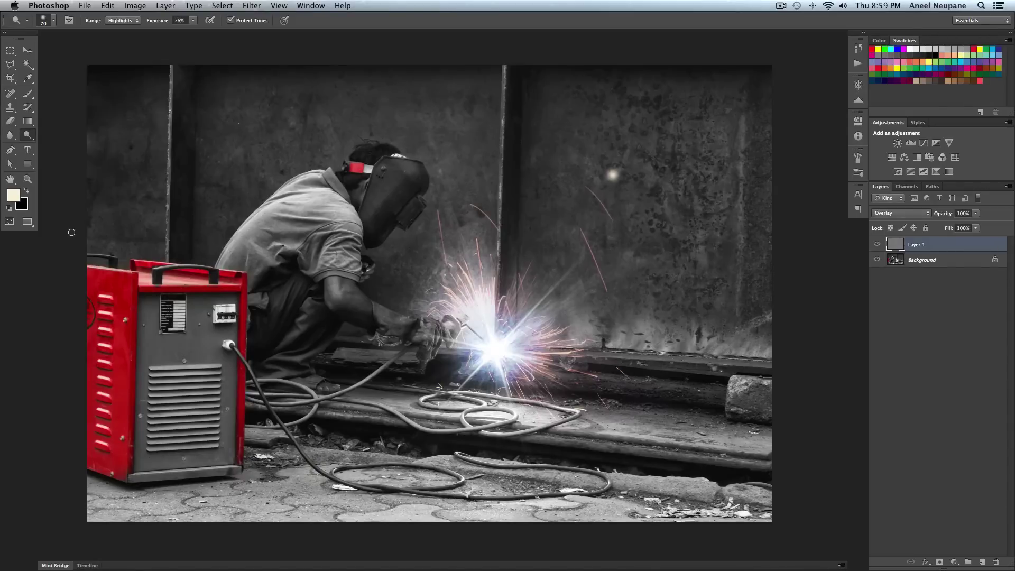
pyautogui.press(']')
pyautogui.press(']')
pyautogui.press(']')
pyautogui.press(']')
pyautogui.press(']')
pyautogui.press(']')
pyautogui.press(']')
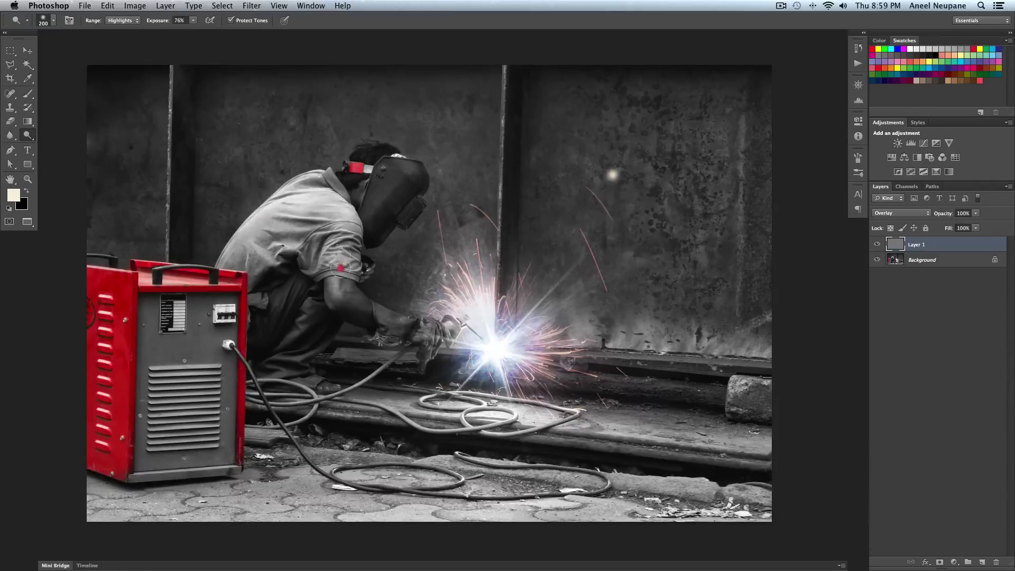
pyautogui.moveTo(335, 301)
pyautogui.mouseDown()
pyautogui.moveTo(365, 227)
pyautogui.moveTo(343, 166)
pyautogui.moveTo(283, 219)
pyautogui.moveTo(394, 183)
pyautogui.moveTo(394, 205)
pyautogui.moveTo(457, 176)
pyautogui.mouseUp()
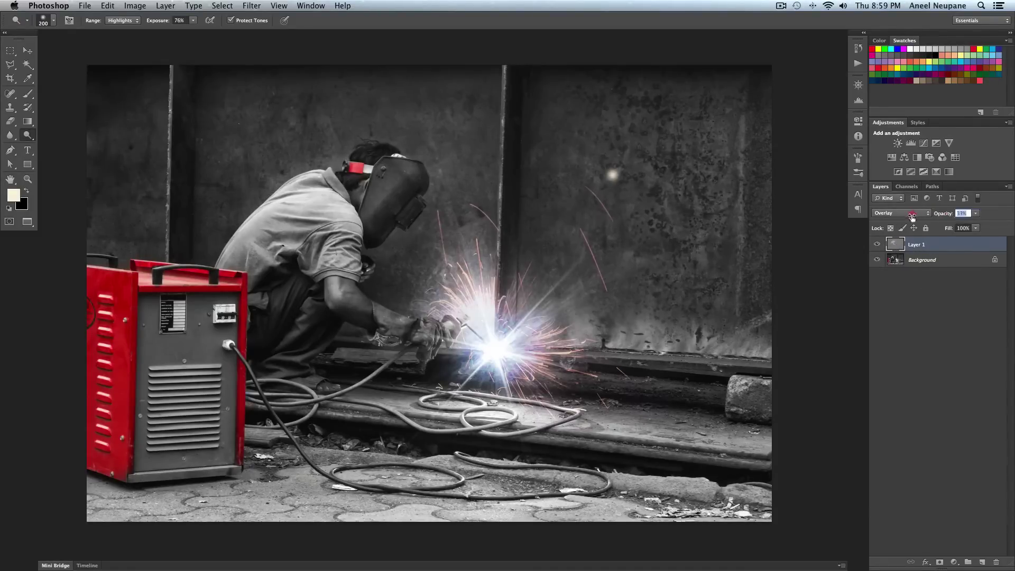
pyautogui.click(962, 213)
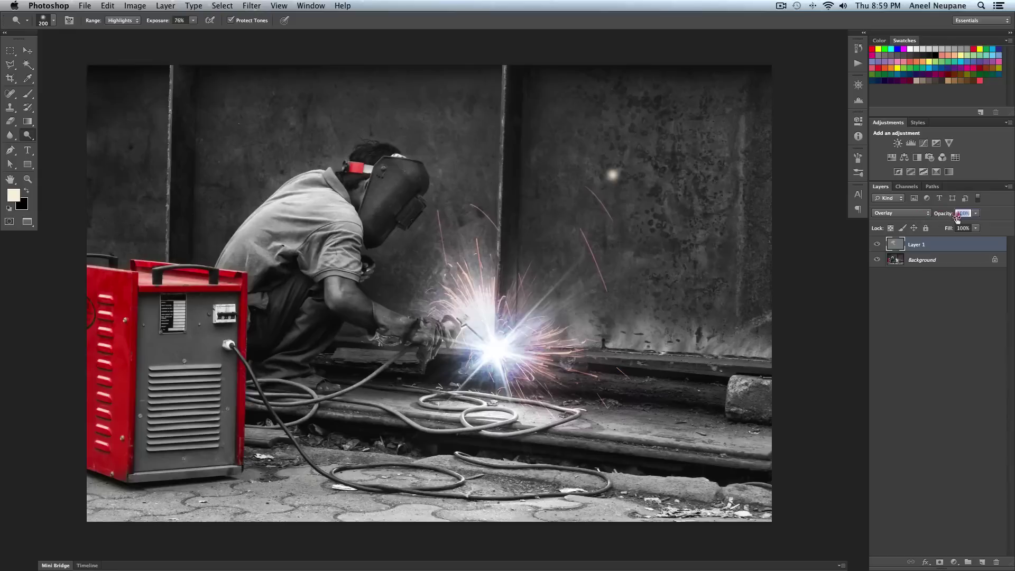
# Compare with the dodging layer hidden, then set foreground to 808080 (H 0, S 0, B 50)
pyautogui.click(876, 244)
pyautogui.click(876, 244)
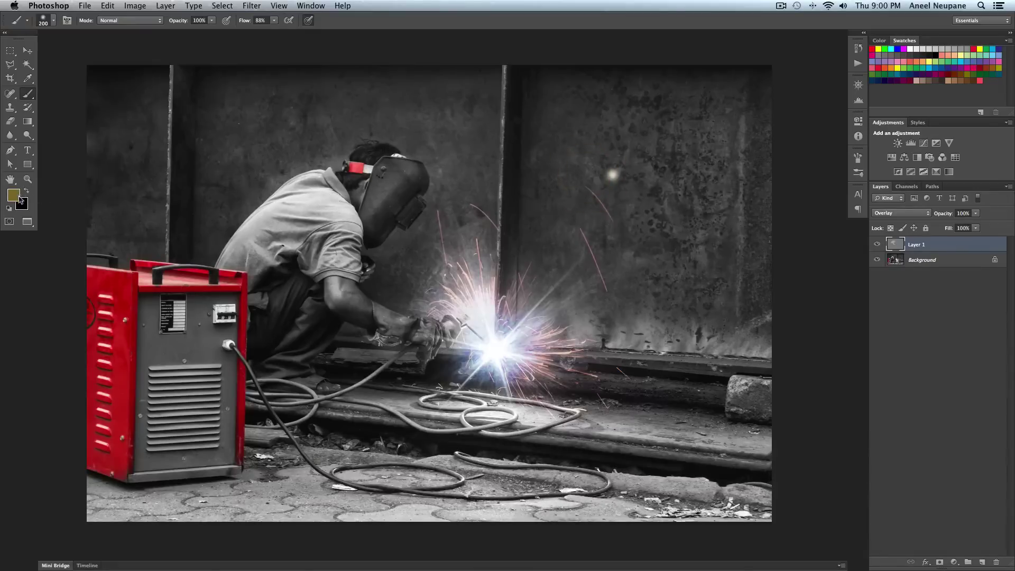
pyautogui.click(16, 197)
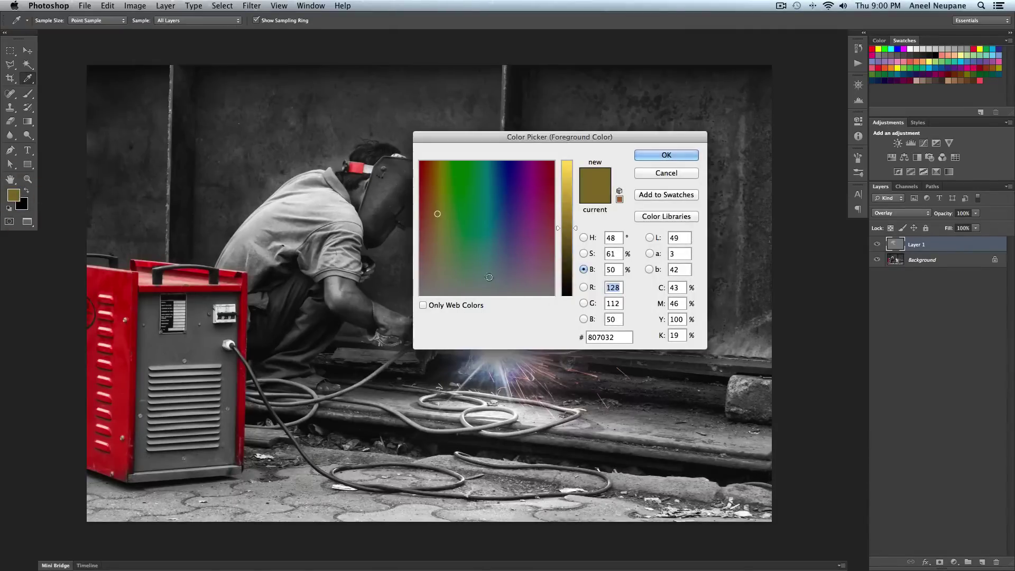
pyautogui.click(583, 269)
pyautogui.click(584, 269)
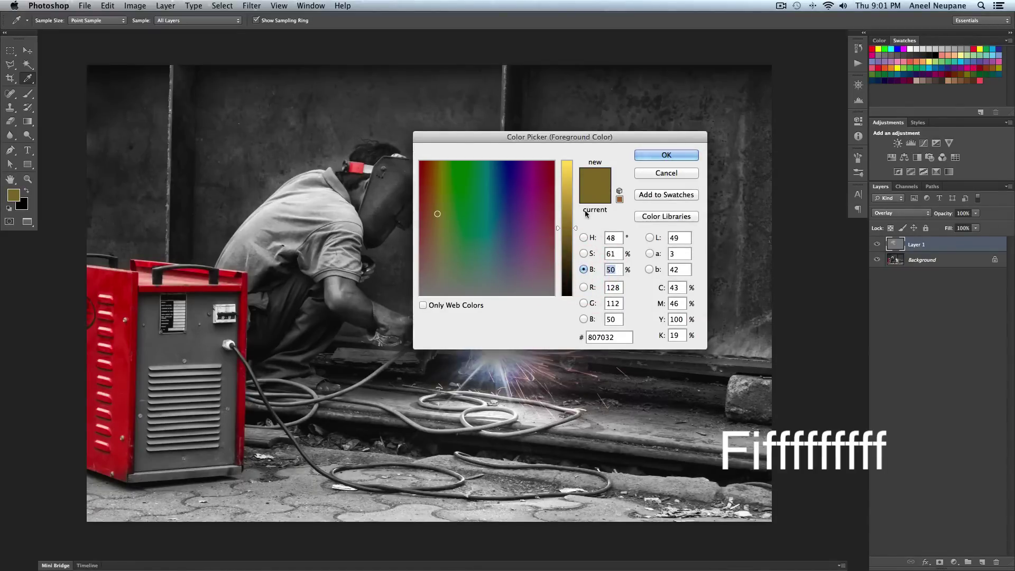
pyautogui.write('50')
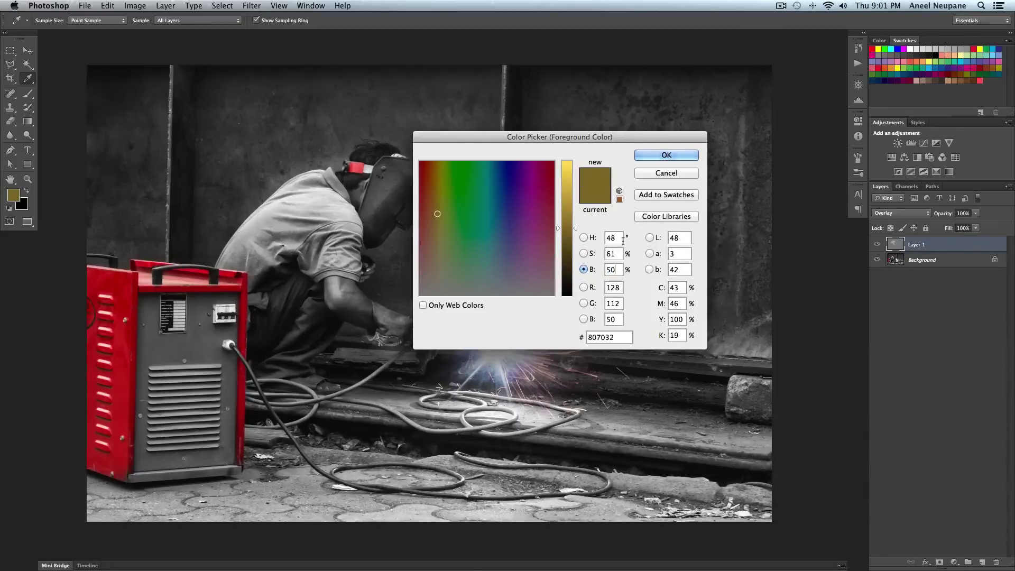
pyautogui.doubleClick(612, 237)
pyautogui.write('0')
pyautogui.doubleClick(613, 254)
pyautogui.write('0')
pyautogui.click(665, 157)
pyautogui.press('b')
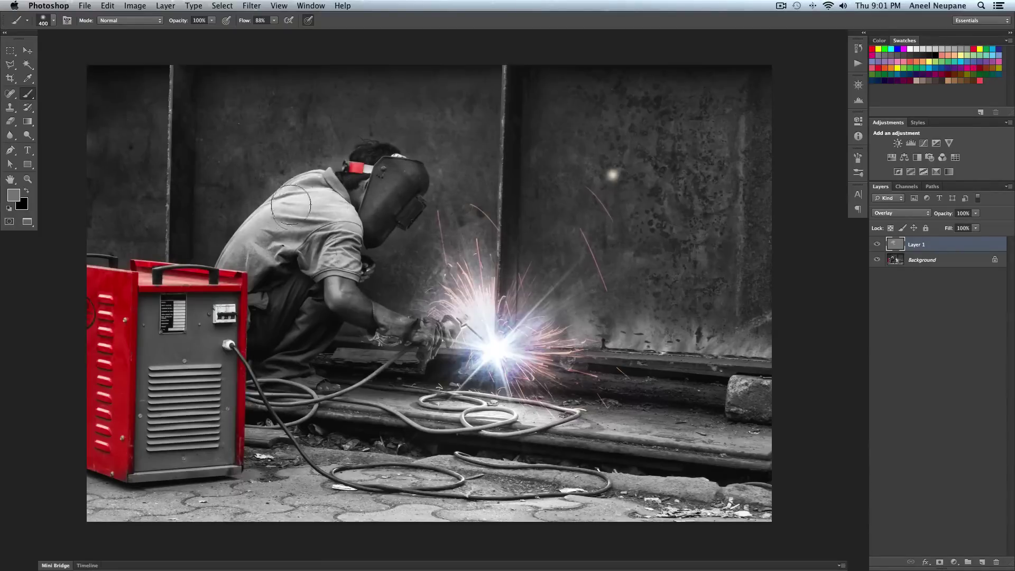
# Paint 50% gray over the welder's back and arm to erase the earlier dodging
pyautogui.moveTo(258, 214)
pyautogui.mouseDown()
pyautogui.moveTo(241, 237)
pyautogui.moveTo(247, 258)
pyautogui.moveTo(291, 241)
pyautogui.moveTo(307, 190)
pyautogui.moveTo(340, 246)
pyautogui.moveTo(338, 283)
pyautogui.moveTo(339, 202)
pyautogui.mouseUp()
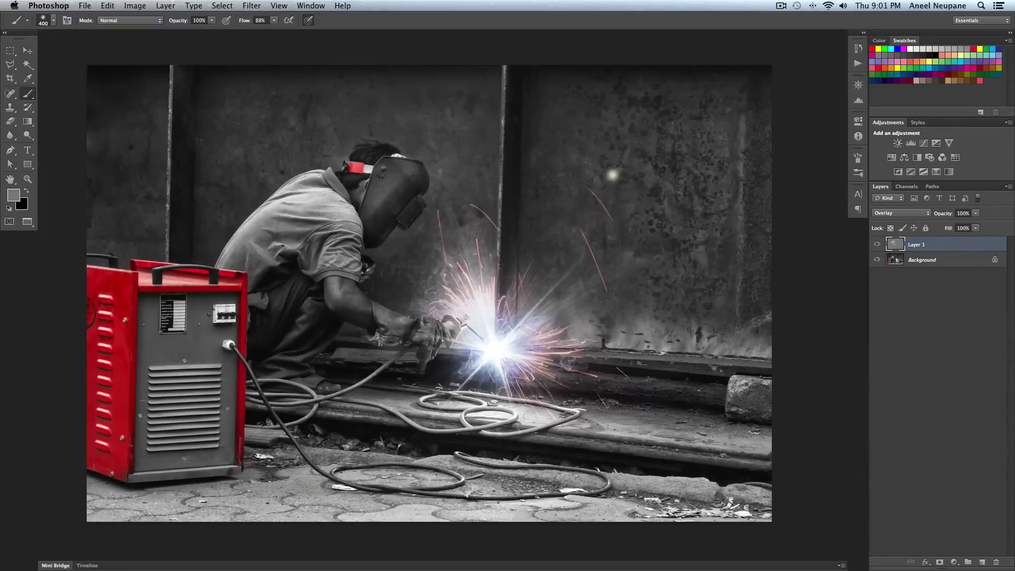
pyautogui.moveTo(366, 260); pyautogui.dragTo(308, 305)
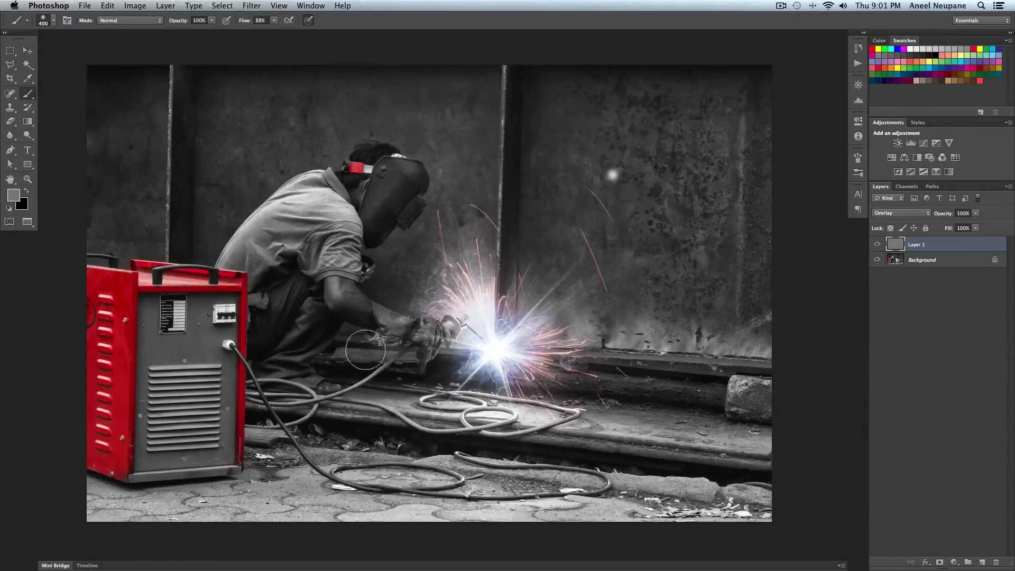
pyautogui.press('o')
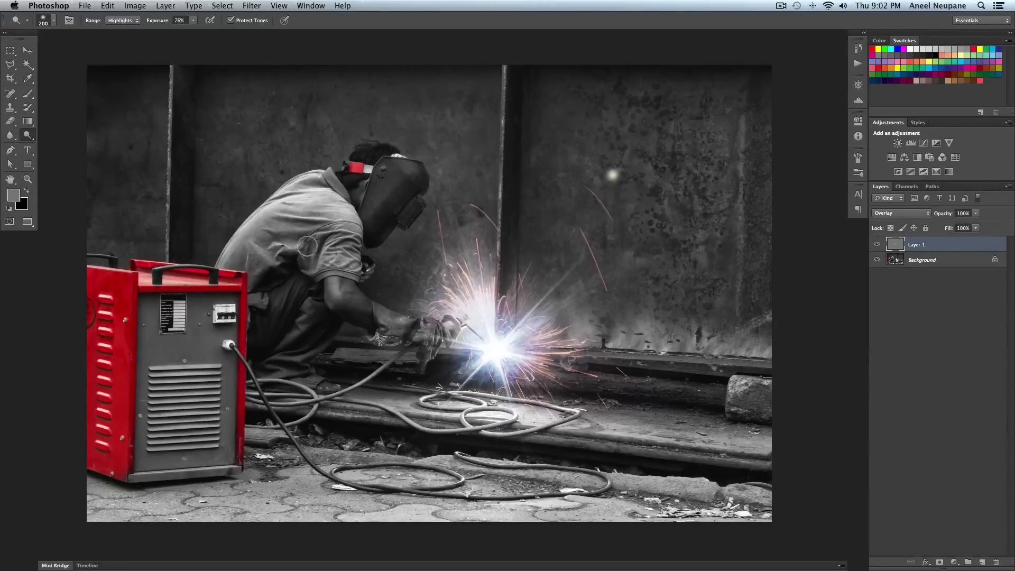
# Set the dodge Range to Highlights
pyautogui.click(128, 23)
pyautogui.click(129, 38)
pyautogui.click(129, 22)
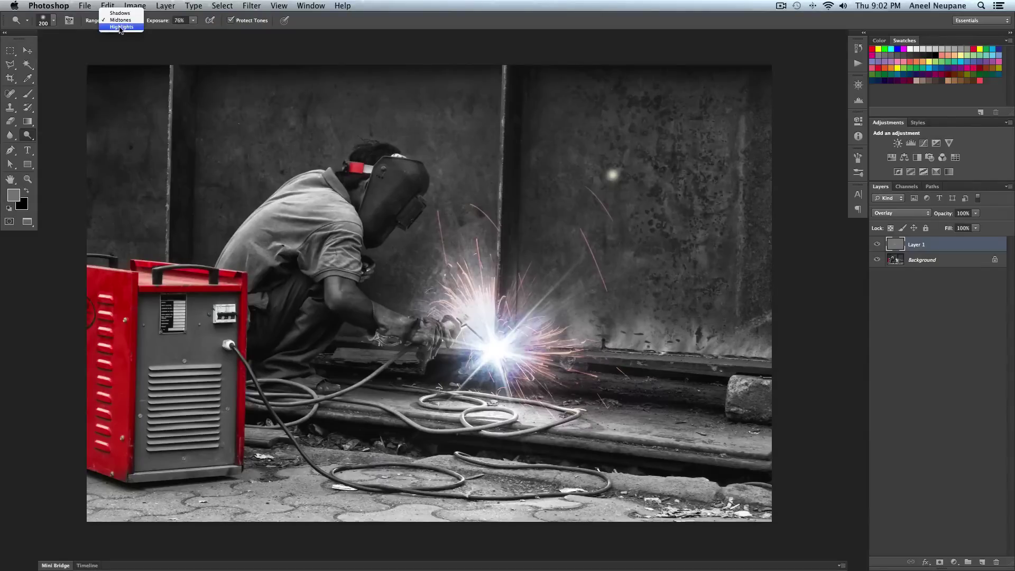
pyautogui.click(109, 43)
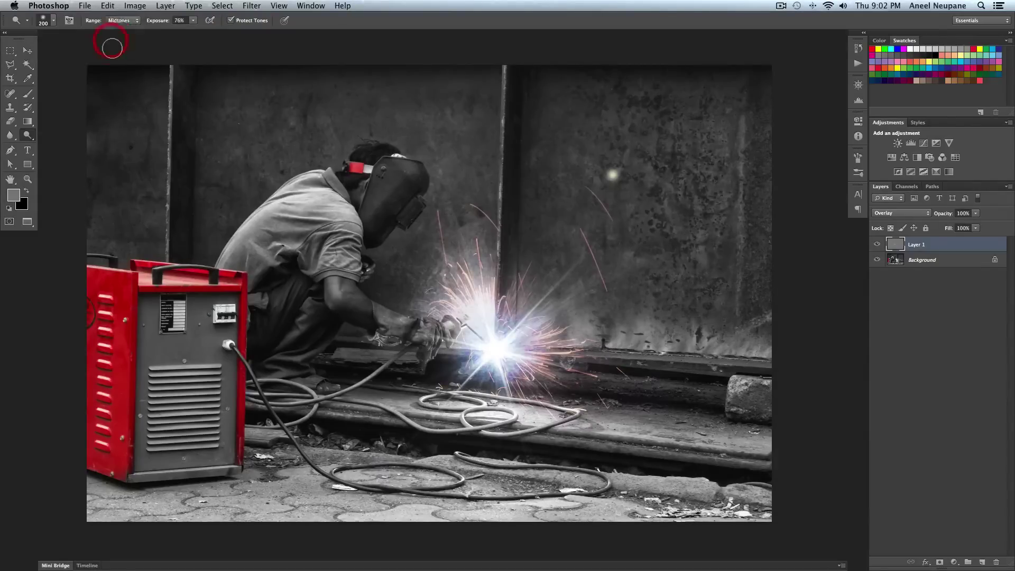
pyautogui.click(125, 22)
pyautogui.click(125, 27)
# Set dodge Exposure to 5% and shrink the brush to about 80 pixels
pyautogui.moveTo(158, 22); pyautogui.dragTo(120, 19)
pyautogui.click(120, 20)
pyautogui.write('4')
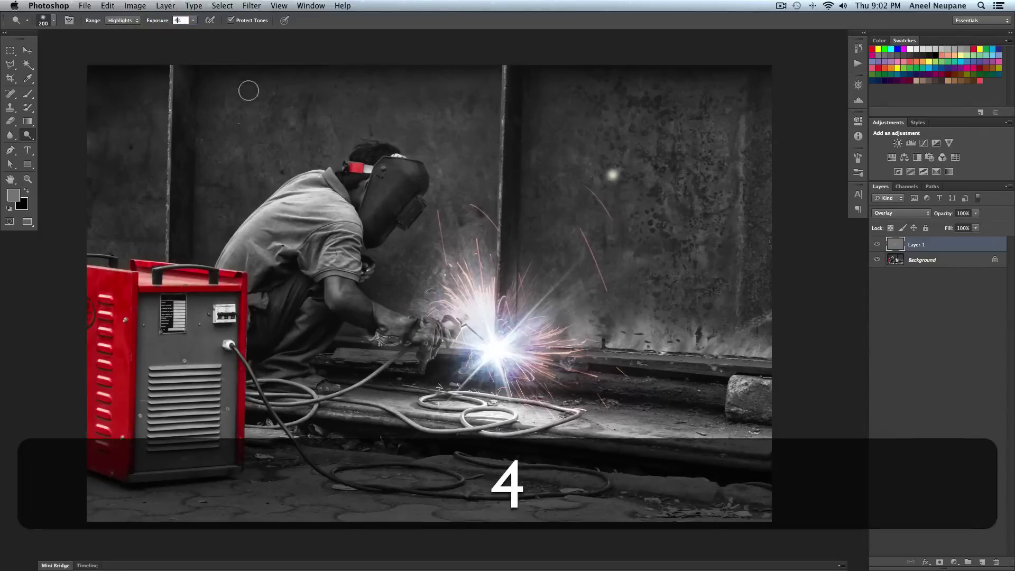
pyautogui.press('BackSpace')
pyautogui.write('5')
pyautogui.press('Return')
pyautogui.press('[')
pyautogui.press('[')
pyautogui.press('[')
pyautogui.press('[')
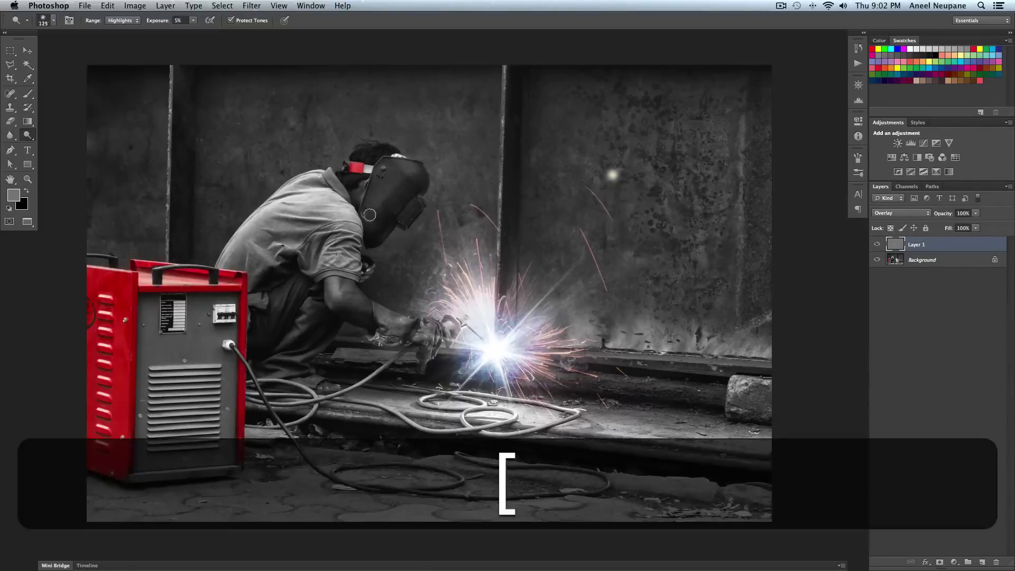
pyautogui.press(']')
pyautogui.press('[')
pyautogui.press('[')
pyautogui.press('[')
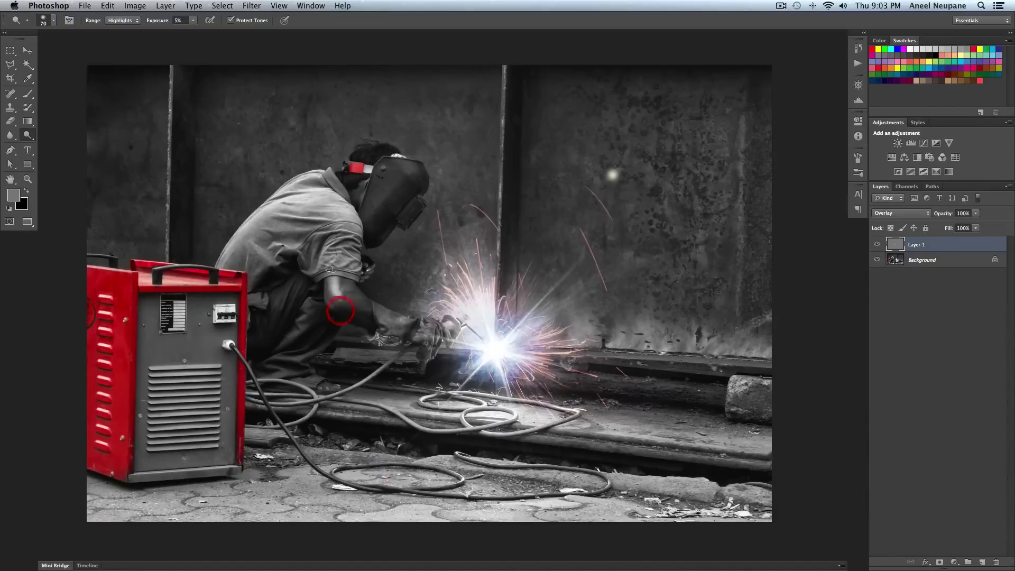
# Dodge the welder's forearm and sleeve highlights with four gentle 5% strokes
pyautogui.moveTo(364, 302); pyautogui.dragTo(336, 296)
pyautogui.moveTo(340, 315)
pyautogui.mouseDown()
pyautogui.moveTo(363, 314)
pyautogui.moveTo(344, 311)
pyautogui.moveTo(359, 318)
pyautogui.moveTo(362, 295)
pyautogui.moveTo(336, 286)
pyautogui.moveTo(327, 266)
pyautogui.moveTo(345, 257)
pyautogui.mouseUp()
pyautogui.moveTo(325, 242)
pyautogui.mouseDown()
pyautogui.moveTo(358, 235)
pyautogui.moveTo(309, 251)
pyautogui.moveTo(359, 236)
pyautogui.moveTo(317, 263)
pyautogui.moveTo(321, 241)
pyautogui.moveTo(350, 238)
pyautogui.moveTo(304, 234)
pyautogui.moveTo(337, 228)
pyautogui.moveTo(296, 244)
pyautogui.moveTo(364, 234)
pyautogui.moveTo(355, 231)
pyautogui.moveTo(344, 261)
pyautogui.mouseUp()
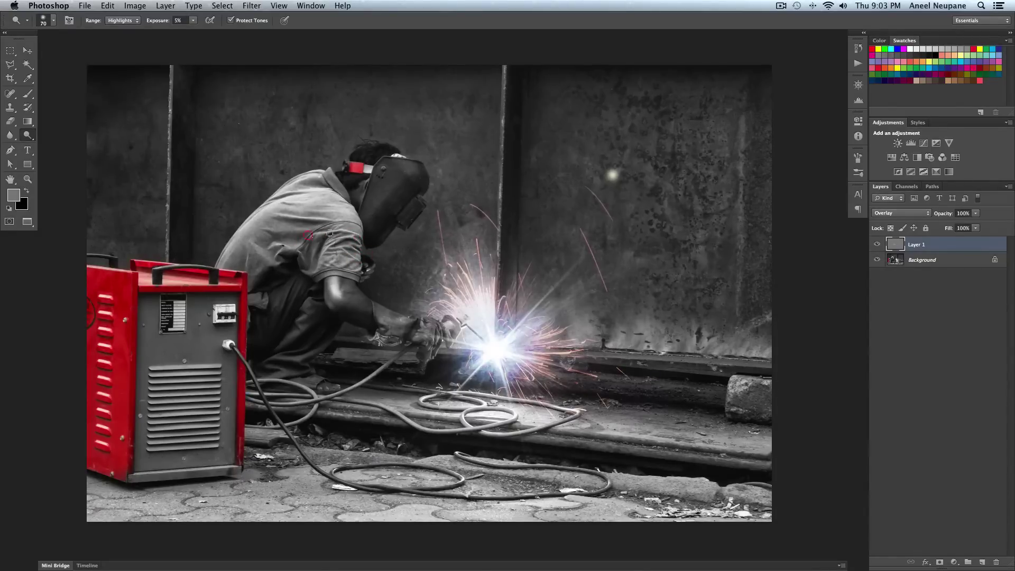
pyautogui.moveTo(337, 231); pyautogui.dragTo(284, 250)
# Dab dodge highlights onto the welder's shoulder and a spot on his back
pyautogui.click(340, 216)
pyautogui.click(341, 219)
pyautogui.click(344, 211)
pyautogui.click(329, 207)
pyautogui.click(328, 202)
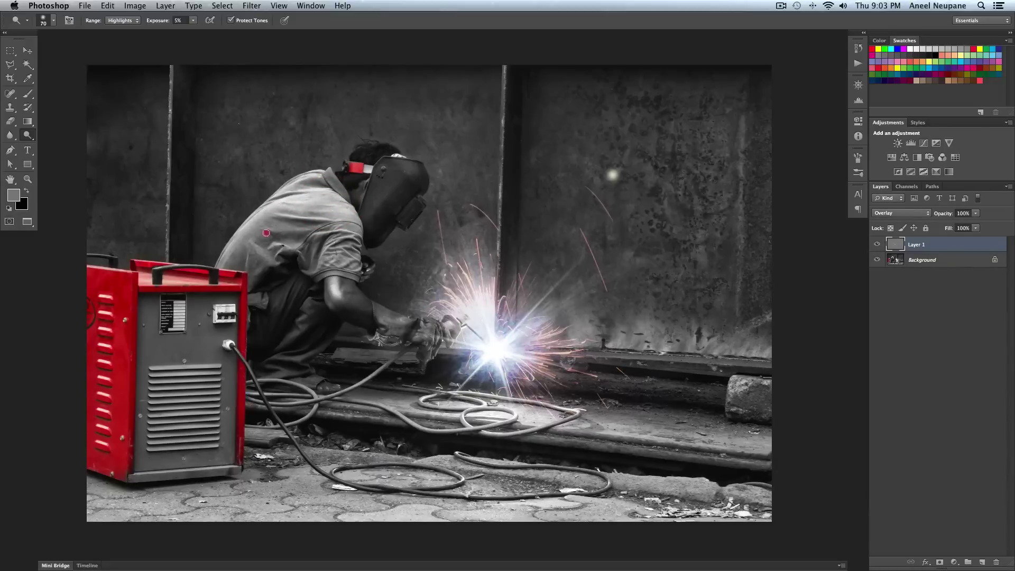
pyautogui.click(297, 230)
# Dodge the highlights on the welder's shirt, trousers, headband, neck and welding mask
pyautogui.moveTo(256, 231)
pyautogui.mouseDown()
pyautogui.moveTo(278, 246)
pyautogui.moveTo(274, 259)
pyautogui.mouseUp()
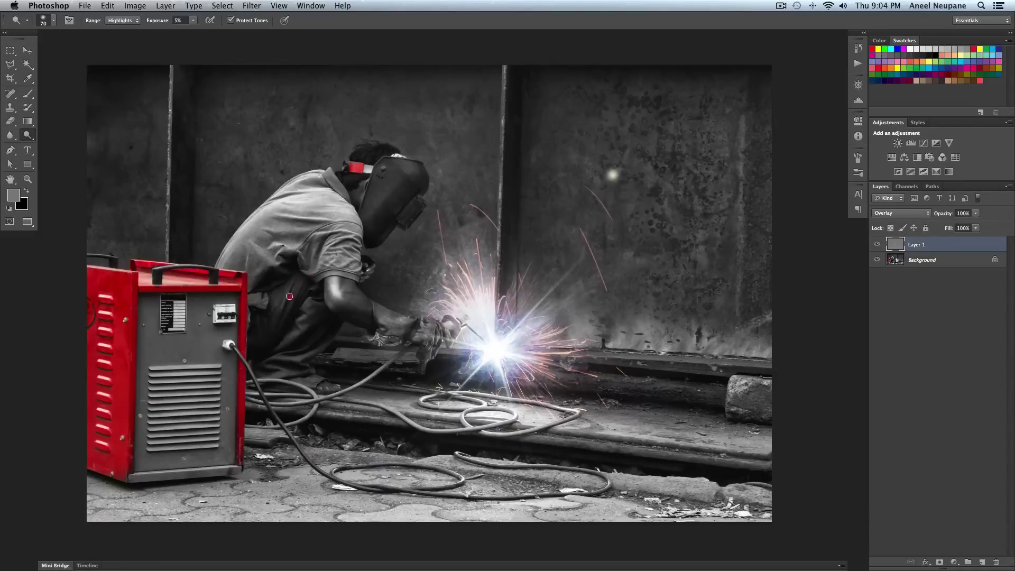
pyautogui.moveTo(291, 311); pyautogui.dragTo(270, 345)
pyautogui.moveTo(235, 243); pyautogui.dragTo(234, 247)
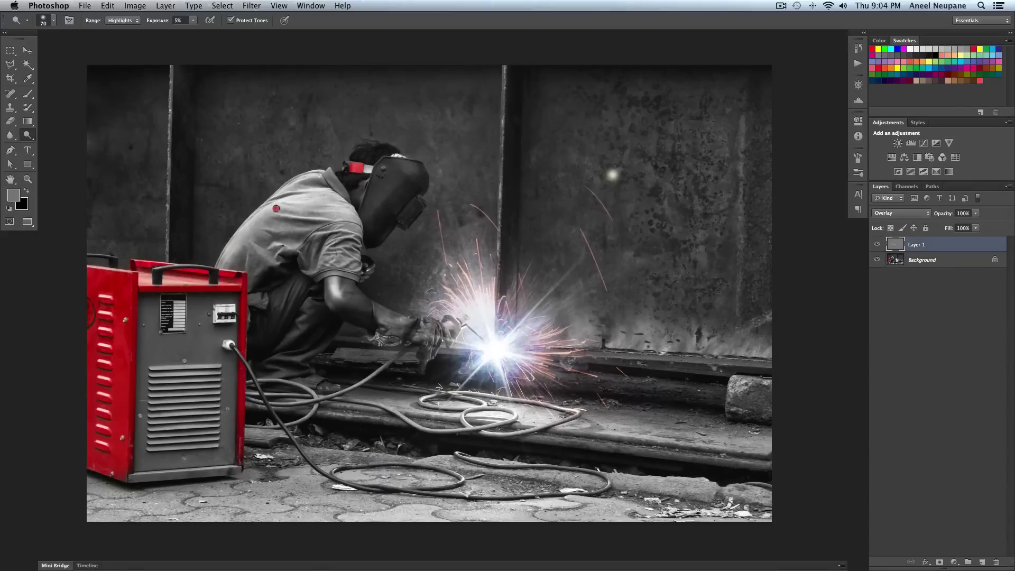
pyautogui.moveTo(294, 205)
pyautogui.mouseDown()
pyautogui.moveTo(347, 198)
pyautogui.moveTo(333, 177)
pyautogui.moveTo(308, 175)
pyautogui.moveTo(287, 200)
pyautogui.moveTo(310, 236)
pyautogui.moveTo(346, 244)
pyautogui.moveTo(274, 240)
pyautogui.moveTo(346, 226)
pyautogui.moveTo(320, 212)
pyautogui.moveTo(355, 210)
pyautogui.moveTo(360, 192)
pyautogui.moveTo(359, 208)
pyautogui.moveTo(369, 180)
pyautogui.moveTo(350, 198)
pyautogui.mouseUp()
pyautogui.click(345, 215)
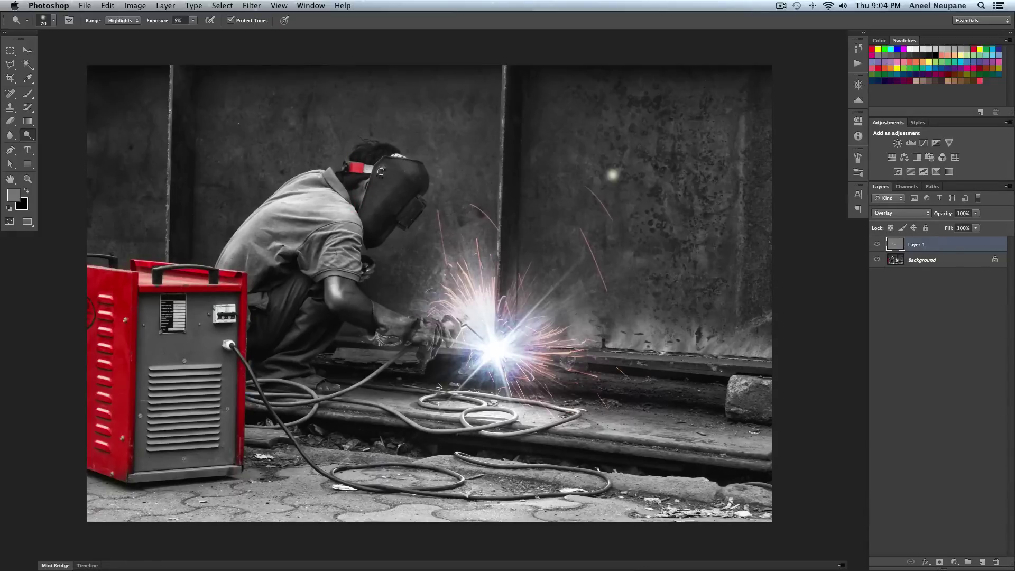
pyautogui.moveTo(413, 172)
pyautogui.mouseDown()
pyautogui.moveTo(362, 168)
pyautogui.moveTo(407, 181)
pyautogui.moveTo(361, 234)
pyautogui.mouseUp()
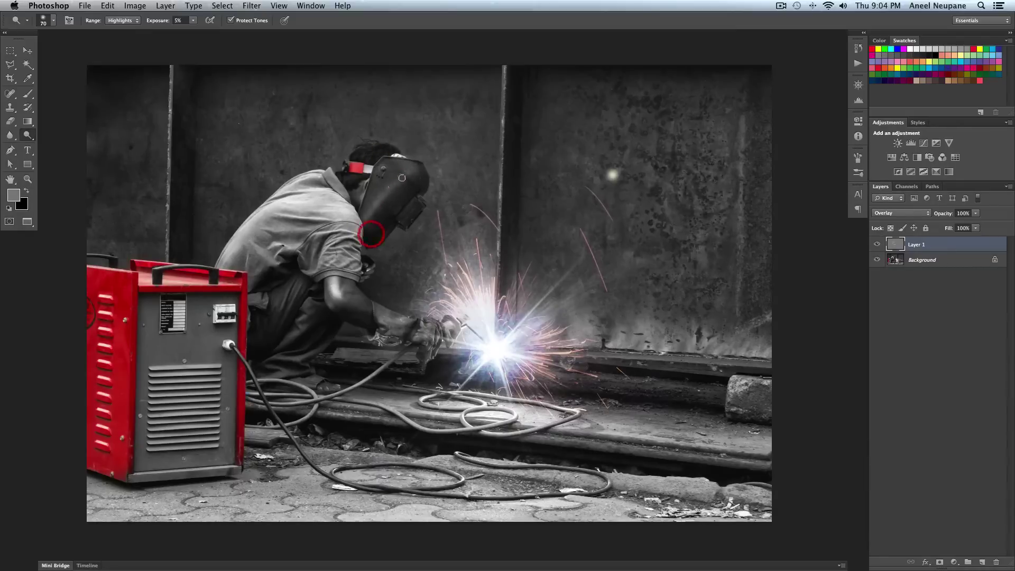
pyautogui.moveTo(391, 186)
pyautogui.mouseDown()
pyautogui.moveTo(375, 244)
pyautogui.moveTo(418, 154)
pyautogui.moveTo(439, 177)
pyautogui.mouseUp()
# Toggle the dodging layer's visibility to compare before and after
pyautogui.click(877, 244)
pyautogui.click(877, 244)
pyautogui.click(877, 244)
pyautogui.click(877, 244)
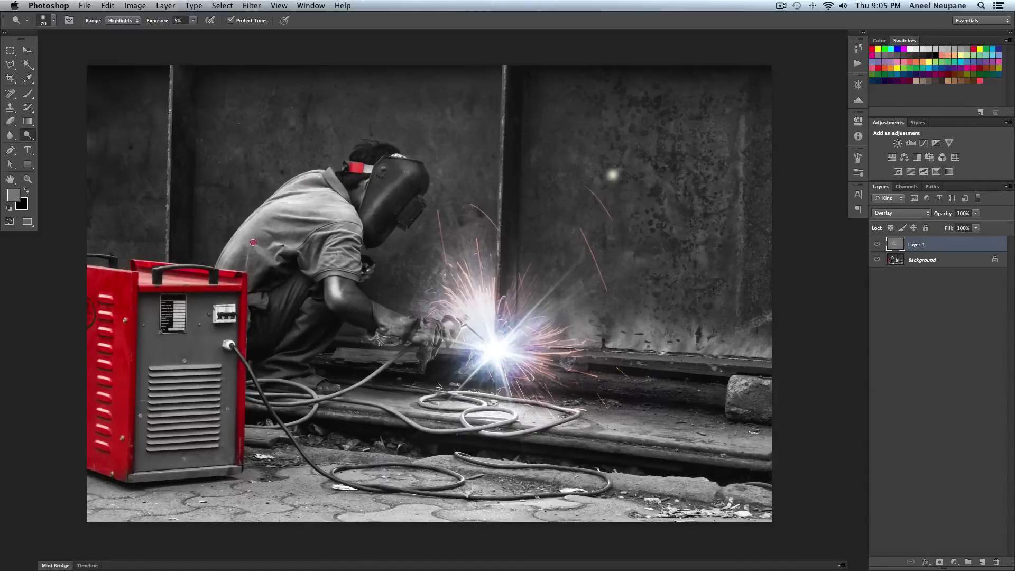
# Dodge the highlights on the shirt, trousers, cable and the rock at the right edge
pyautogui.moveTo(236, 249); pyautogui.dragTo(249, 264)
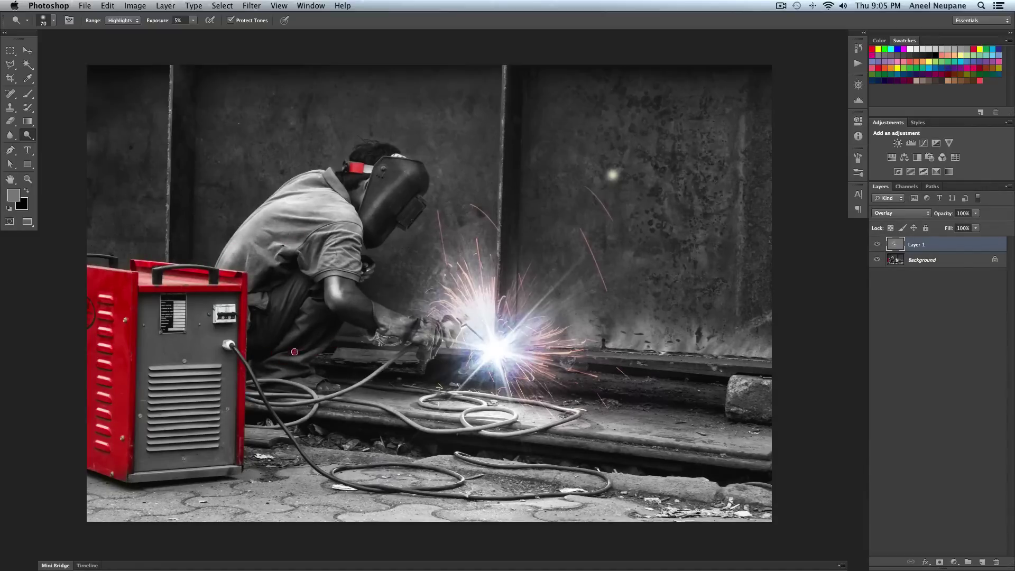
pyautogui.moveTo(294, 347)
pyautogui.mouseDown()
pyautogui.moveTo(285, 344)
pyautogui.moveTo(288, 283)
pyautogui.mouseUp()
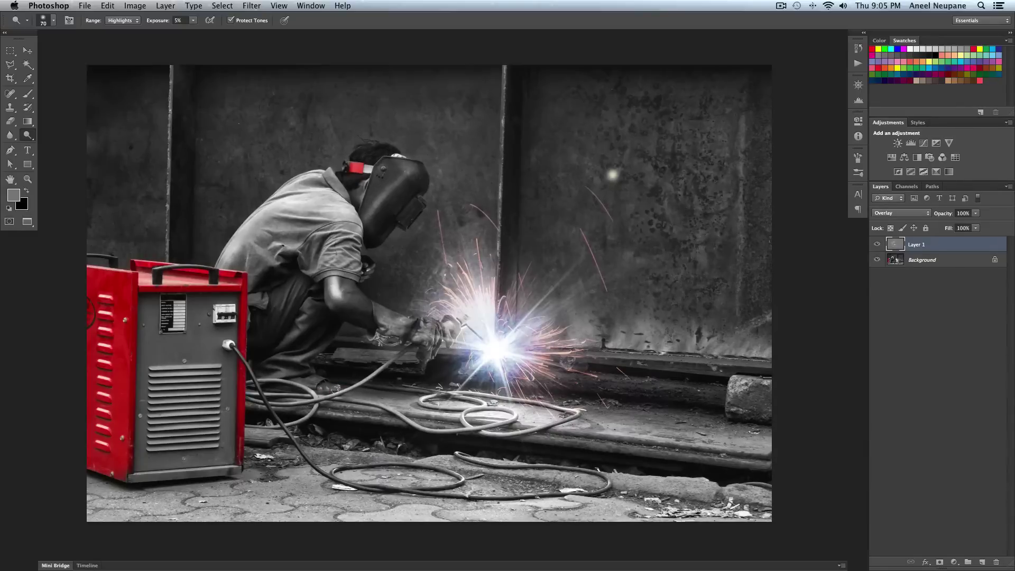
pyautogui.moveTo(340, 387); pyautogui.dragTo(324, 402)
pyautogui.click(724, 400)
pyautogui.moveTo(735, 383)
pyautogui.mouseDown()
pyautogui.moveTo(757, 383)
pyautogui.moveTo(730, 392)
pyautogui.mouseUp()
pyautogui.click(734, 401)
# Enlarge the dodge brush to 1200 pixels and sweep it across the back wall
pyautogui.press(']')
pyautogui.press(']')
pyautogui.press(']')
pyautogui.press(']')
pyautogui.press(']')
pyautogui.press(']')
pyautogui.press(']')
pyautogui.press(']')
pyautogui.press(']')
pyautogui.press(']')
pyautogui.press(']')
pyautogui.press(']')
pyautogui.press(']')
pyautogui.press(']')
pyautogui.press(']')
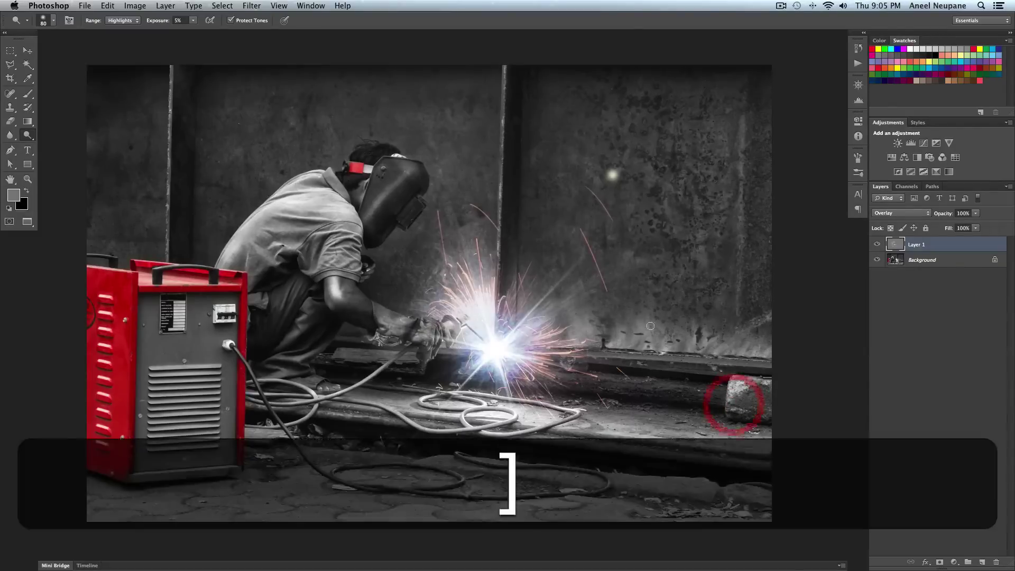
pyautogui.press(']')
pyautogui.press(']')
pyautogui.press(']')
pyautogui.click(606, 210)
pyautogui.moveTo(606, 210)
pyautogui.mouseDown()
pyautogui.moveTo(610, 230)
pyautogui.moveTo(618, 152)
pyautogui.moveTo(558, 114)
pyautogui.moveTo(652, 127)
pyautogui.moveTo(626, 174)
pyautogui.moveTo(658, 213)
pyautogui.moveTo(640, 251)
pyautogui.moveTo(663, 265)
pyautogui.moveTo(750, 250)
pyautogui.moveTo(692, 111)
pyautogui.moveTo(579, 139)
pyautogui.moveTo(509, 208)
pyautogui.moveTo(512, 297)
pyautogui.moveTo(546, 266)
pyautogui.moveTo(482, 207)
pyautogui.moveTo(465, 235)
pyautogui.moveTo(456, 312)
pyautogui.moveTo(429, 314)
pyautogui.moveTo(383, 266)
pyautogui.moveTo(419, 378)
pyautogui.moveTo(445, 383)
pyautogui.moveTo(550, 289)
pyautogui.moveTo(562, 262)
pyautogui.moveTo(573, 346)
pyautogui.moveTo(599, 313)
pyautogui.moveTo(507, 279)
pyautogui.moveTo(443, 310)
pyautogui.moveTo(492, 383)
pyautogui.mouseUp()
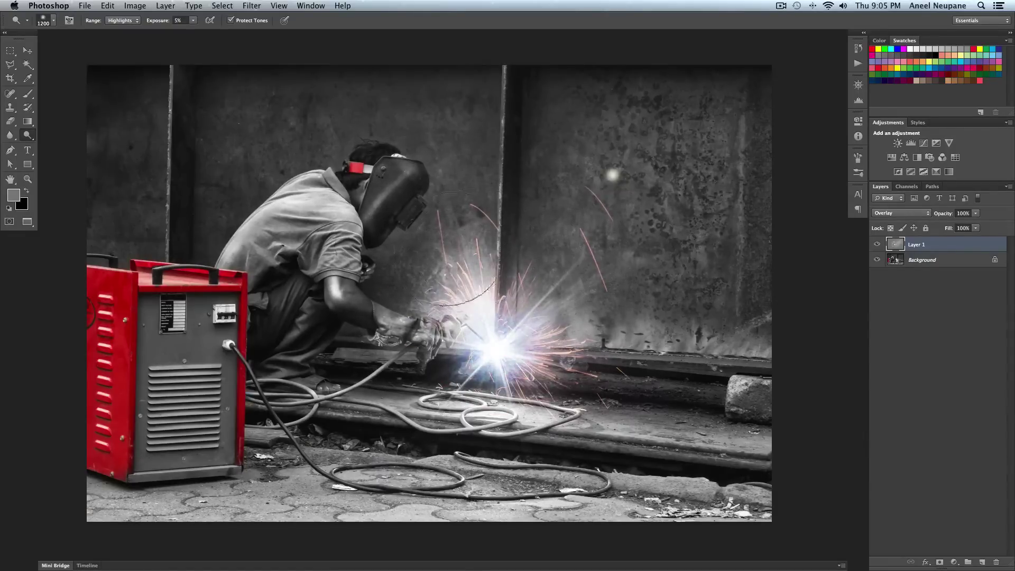
# Shrink the brush and dodge the highlights on the welder's helmet
pyautogui.press('[')
pyautogui.press('[')
pyautogui.press('[')
pyautogui.press('[')
pyautogui.press('[')
pyautogui.press('[')
pyautogui.press('[')
pyautogui.press('[')
pyautogui.press('[')
pyautogui.press('[')
pyautogui.press('[')
pyautogui.click(402, 165)
pyautogui.moveTo(401, 165)
pyautogui.mouseDown()
pyautogui.moveTo(378, 191)
pyautogui.moveTo(381, 165)
pyautogui.moveTo(375, 182)
pyautogui.moveTo(416, 193)
pyautogui.moveTo(376, 238)
pyautogui.mouseUp()
pyautogui.click(376, 237)
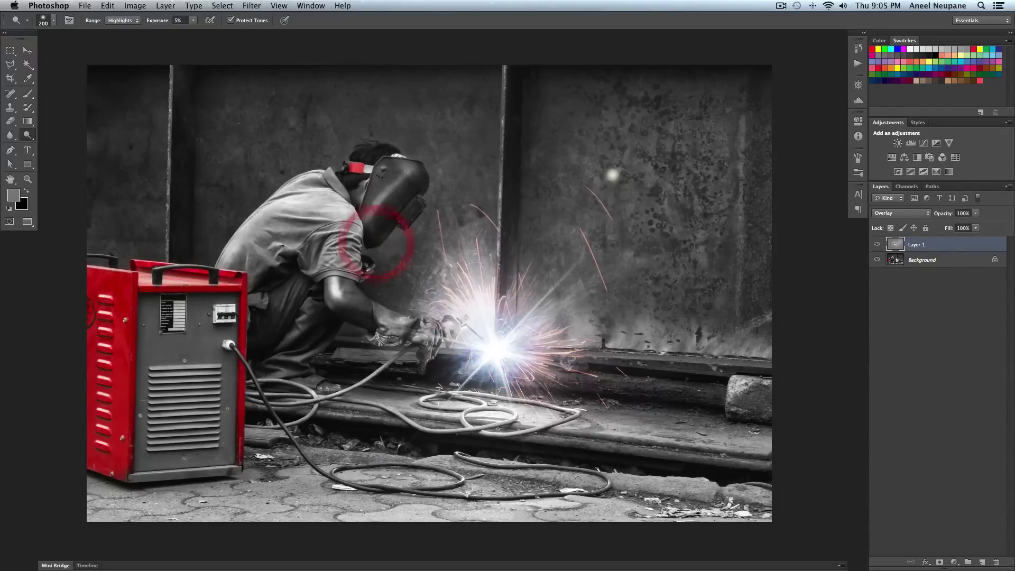
# Switch from the Dodge tool to the Burn tool and enlarge the brush
pyautogui.click(29, 132)
pyautogui.press('ctrl')
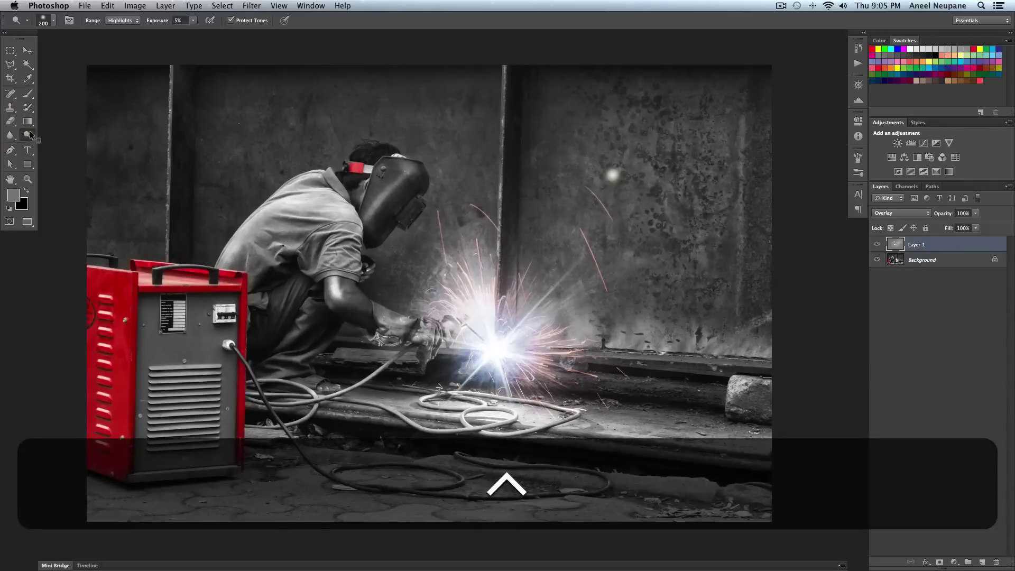
pyautogui.keyDown('ctrl'); pyautogui.click(23, 142); pyautogui.keyUp('ctrl')
pyautogui.click(77, 143)
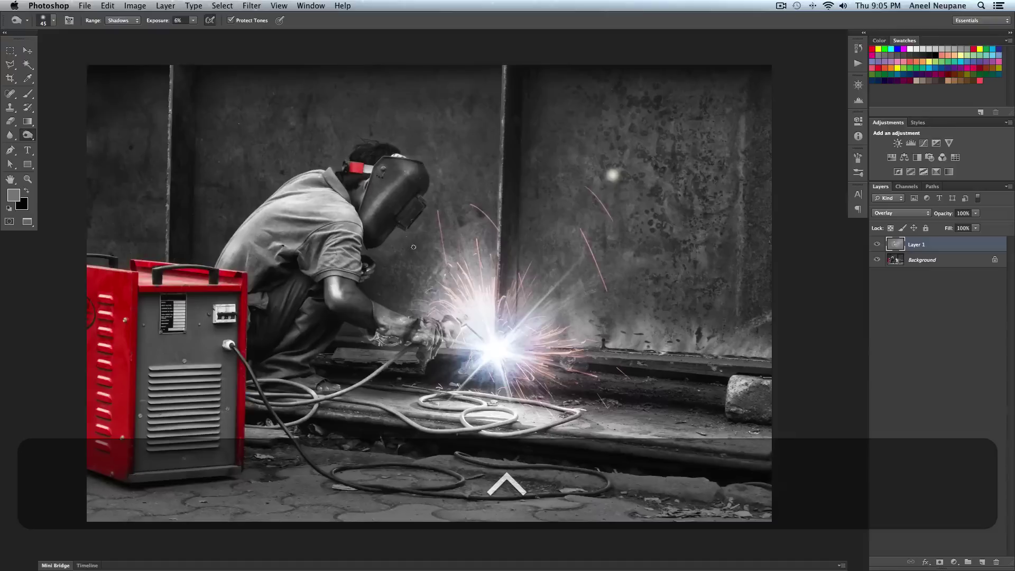
pyautogui.press(']')
pyautogui.press(']')
pyautogui.press(']')
pyautogui.press(']')
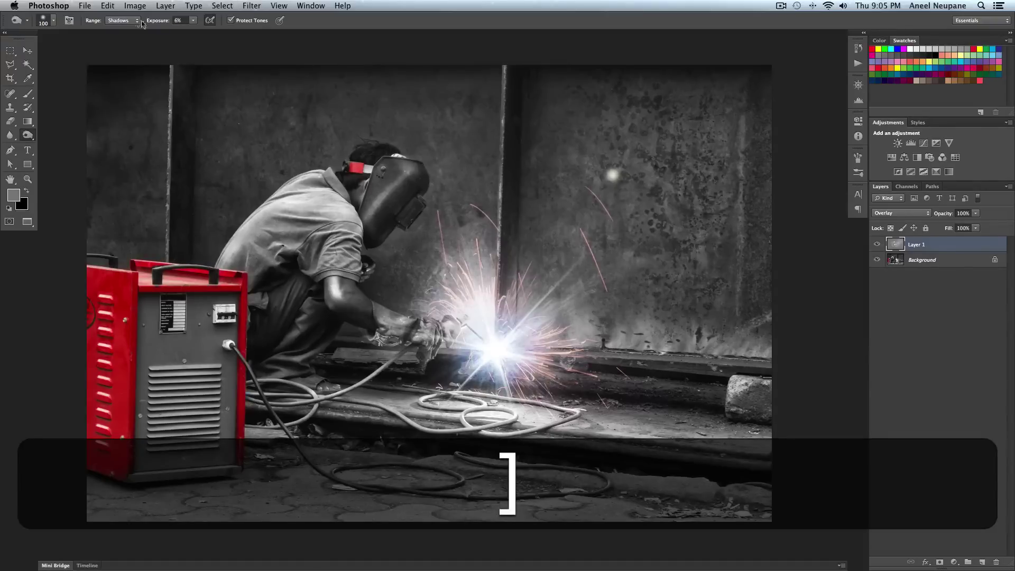
# Set the Burn tool's Range to Shadows at 6% exposure
pyautogui.click(136, 21)
pyautogui.click(129, 28)
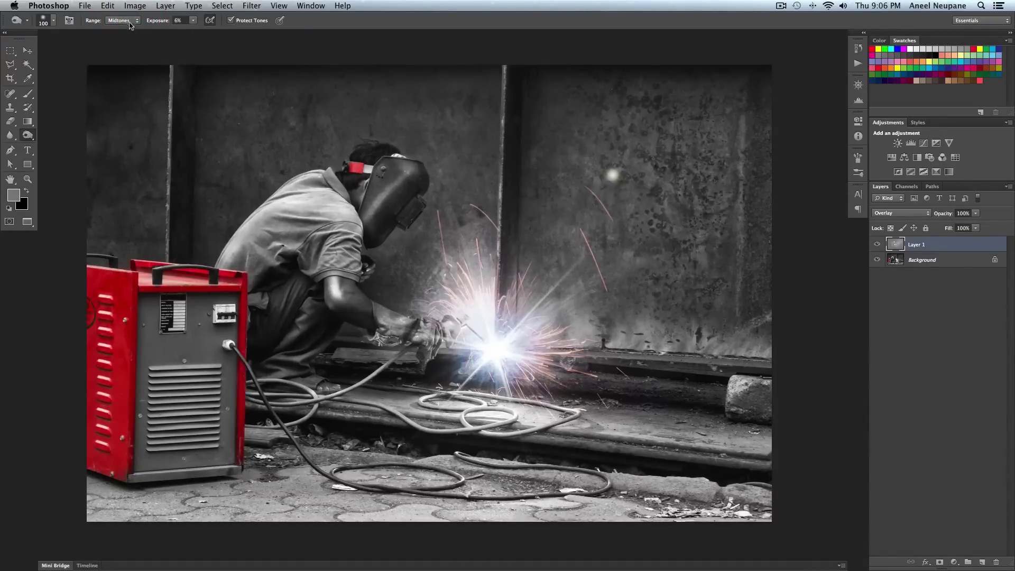
pyautogui.click(130, 21)
pyautogui.click(126, 27)
pyautogui.click(125, 21)
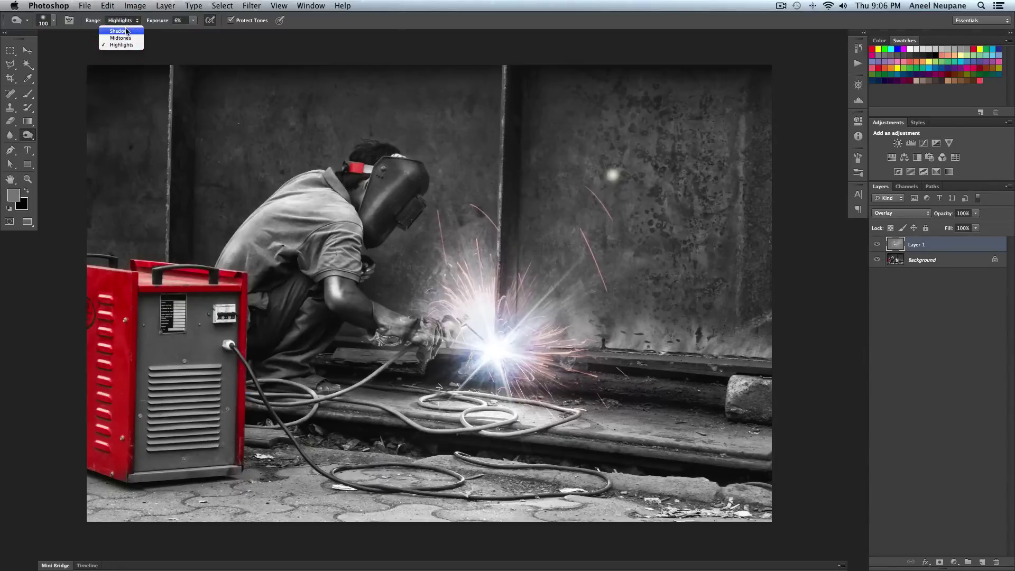
pyautogui.click(127, 31)
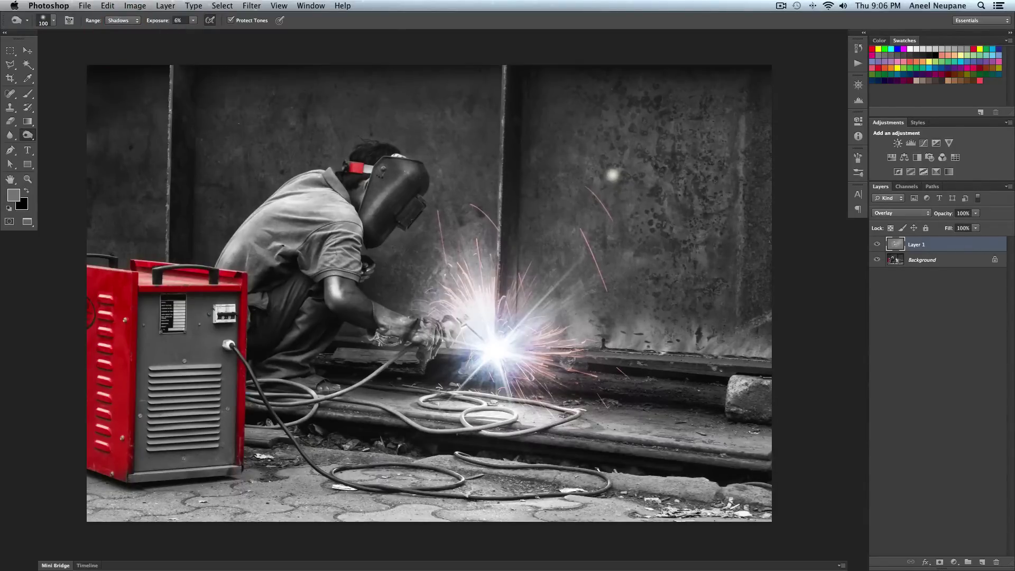
# With a 150-pixel brush, burn shadows on the welder's sleeve, shoulder, cables and arm
pyautogui.press(']')
pyautogui.press(']')
pyautogui.press(']')
pyautogui.press(']')
pyautogui.press('[')
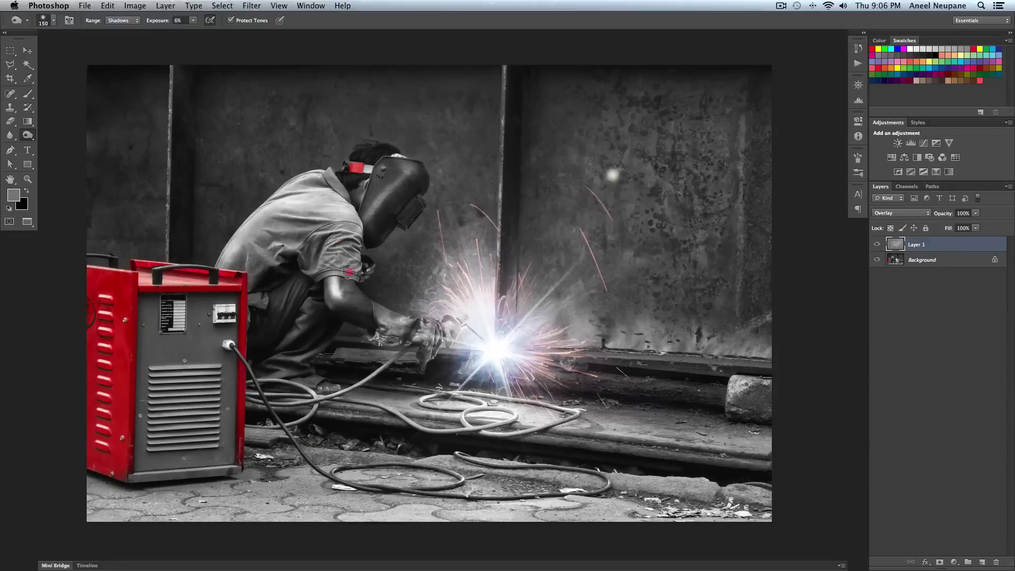
pyautogui.moveTo(355, 265); pyautogui.dragTo(337, 253)
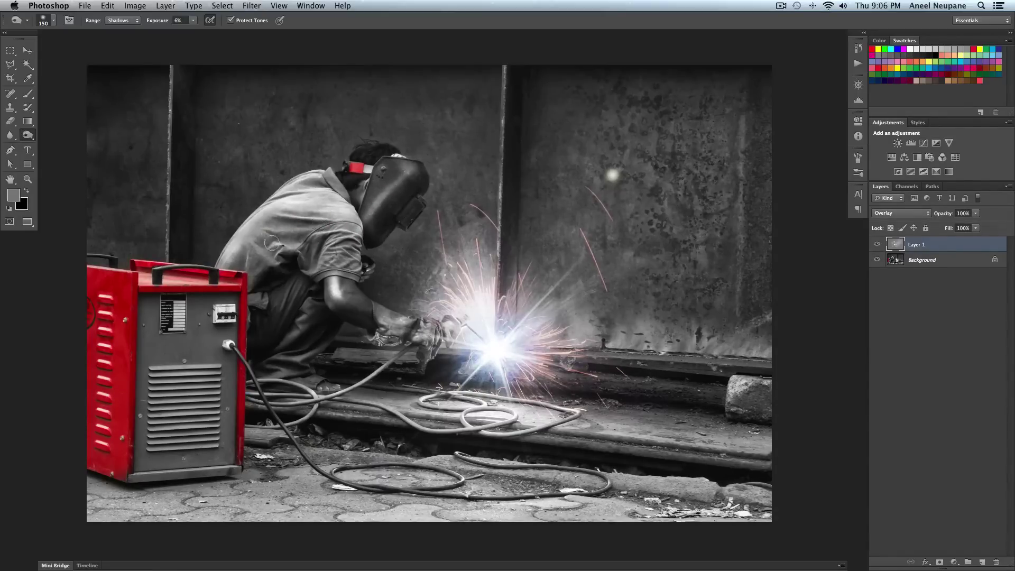
pyautogui.moveTo(333, 219)
pyautogui.mouseDown()
pyautogui.moveTo(331, 204)
pyautogui.moveTo(270, 205)
pyautogui.moveTo(327, 175)
pyautogui.moveTo(267, 209)
pyautogui.moveTo(250, 238)
pyautogui.moveTo(247, 263)
pyautogui.moveTo(279, 274)
pyautogui.moveTo(273, 330)
pyautogui.moveTo(308, 271)
pyautogui.moveTo(286, 346)
pyautogui.moveTo(316, 301)
pyautogui.mouseUp()
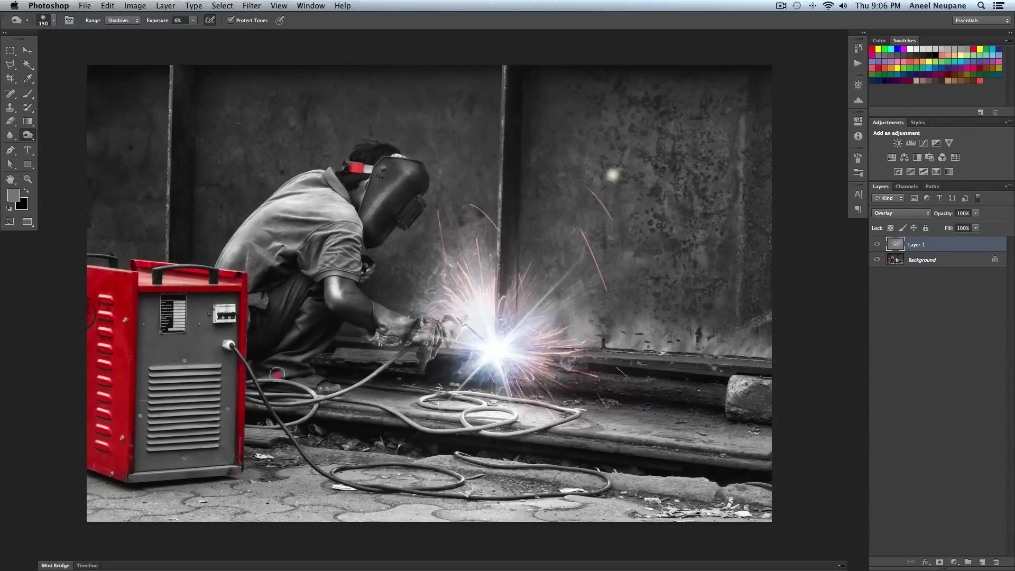
pyautogui.moveTo(287, 386)
pyautogui.mouseDown()
pyautogui.moveTo(338, 395)
pyautogui.moveTo(409, 375)
pyautogui.moveTo(428, 345)
pyautogui.moveTo(353, 314)
pyautogui.moveTo(400, 333)
pyautogui.moveTo(343, 297)
pyautogui.moveTo(390, 176)
pyautogui.moveTo(425, 273)
pyautogui.moveTo(496, 355)
pyautogui.moveTo(432, 395)
pyautogui.moveTo(452, 424)
pyautogui.moveTo(347, 381)
pyautogui.moveTo(258, 444)
pyautogui.moveTo(388, 498)
pyautogui.moveTo(360, 474)
pyautogui.moveTo(457, 479)
pyautogui.mouseUp()
pyautogui.moveTo(324, 280)
pyautogui.mouseDown()
pyautogui.moveTo(328, 305)
pyautogui.moveTo(331, 238)
pyautogui.moveTo(345, 218)
pyautogui.moveTo(339, 230)
pyautogui.moveTo(281, 214)
pyautogui.moveTo(317, 212)
pyautogui.mouseUp()
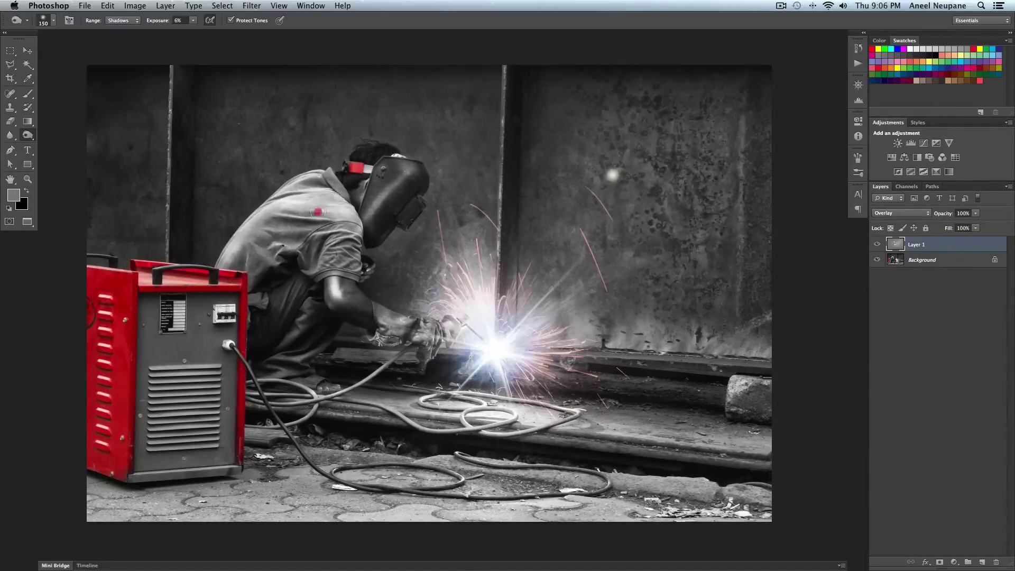
pyautogui.click(877, 245)
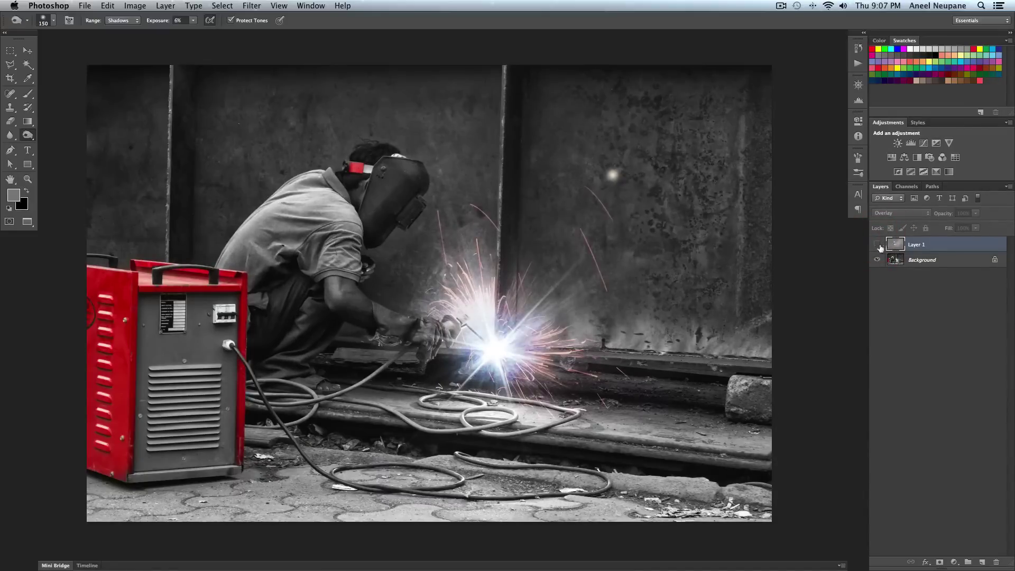
pyautogui.click(876, 244)
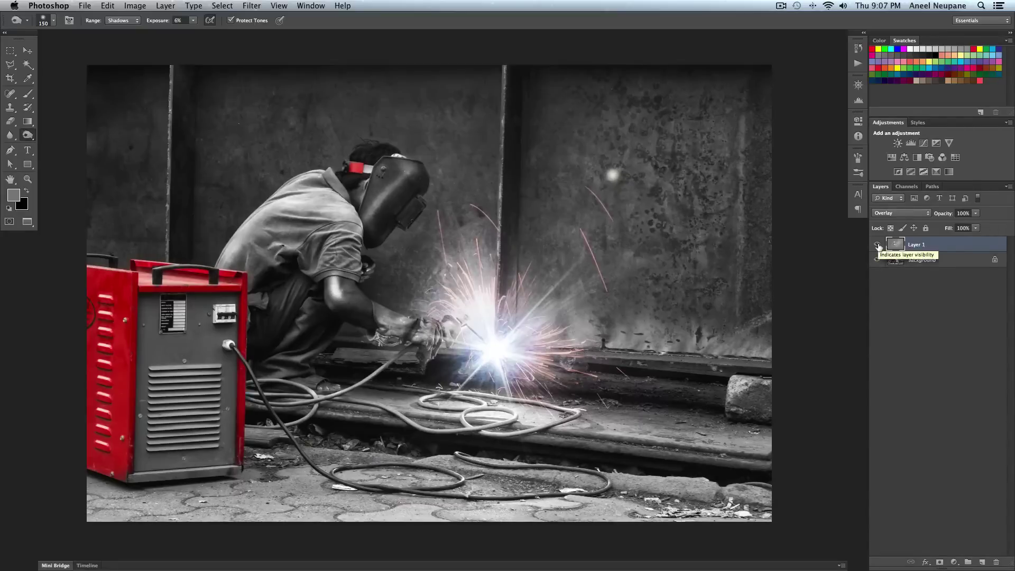
pyautogui.hscroll(-2, 828, 253)
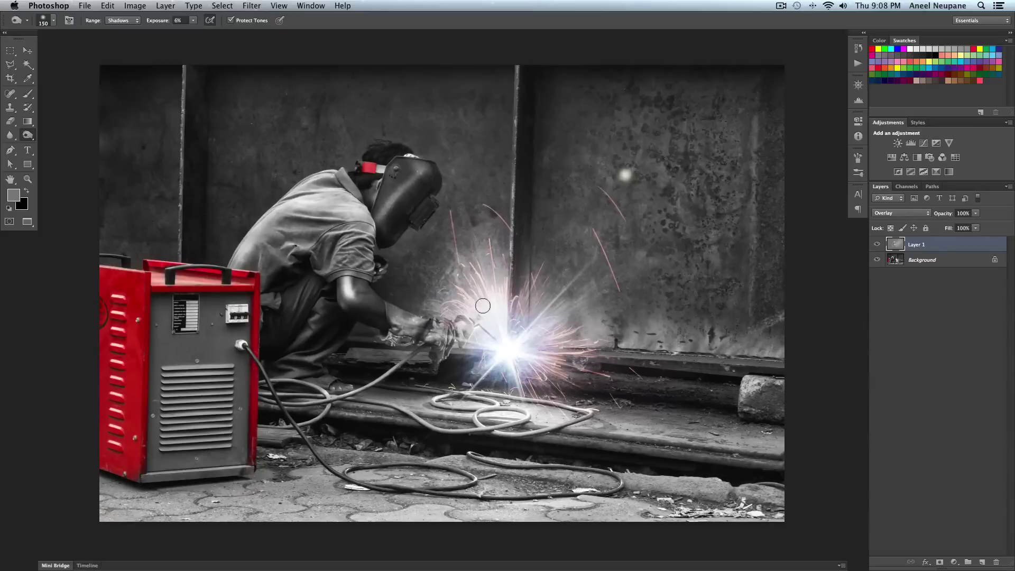
# Bring Safari forward and scroll through the Facebook photography page
pyautogui.moveTo(267, 555)
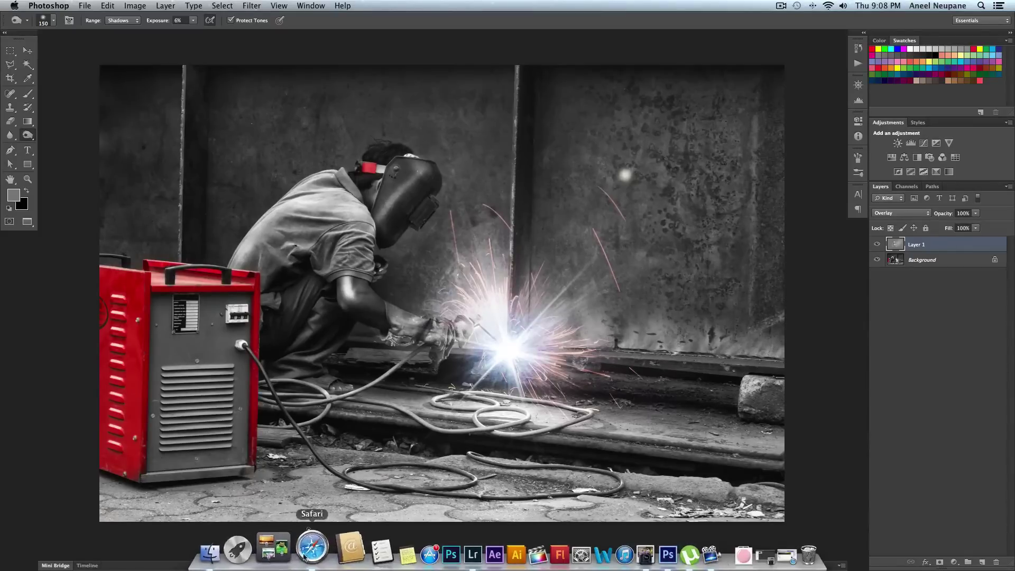
pyautogui.click(308, 554)
pyautogui.scroll(-10, 232, 175)
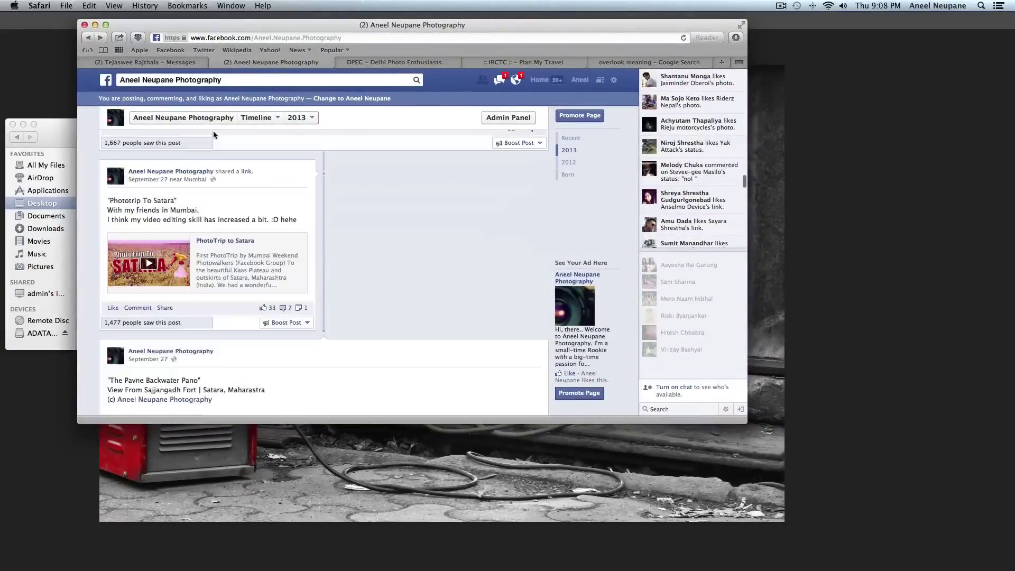
pyautogui.scroll(-15, 217, 158)
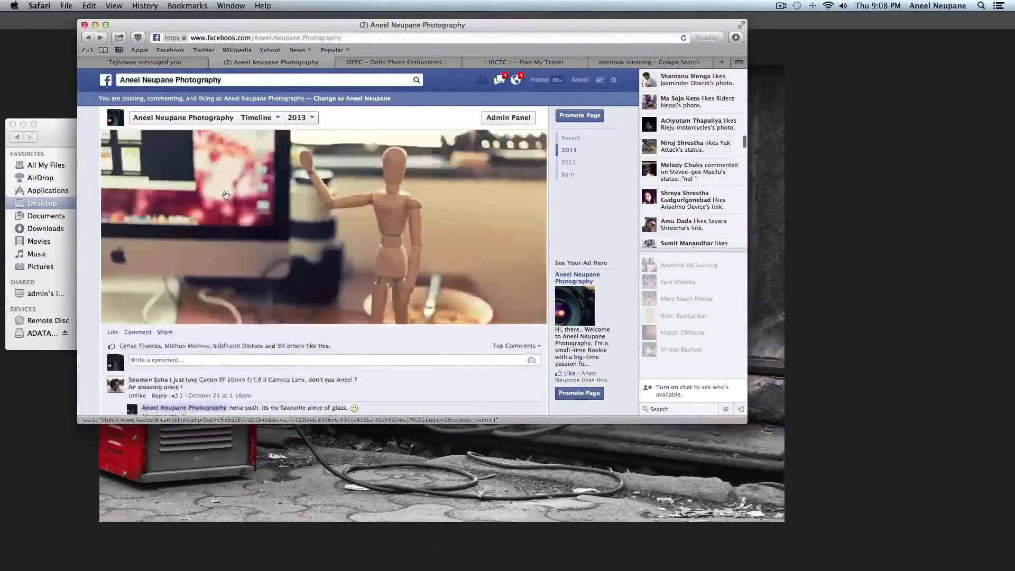
pyautogui.scroll(15, 224, 194)
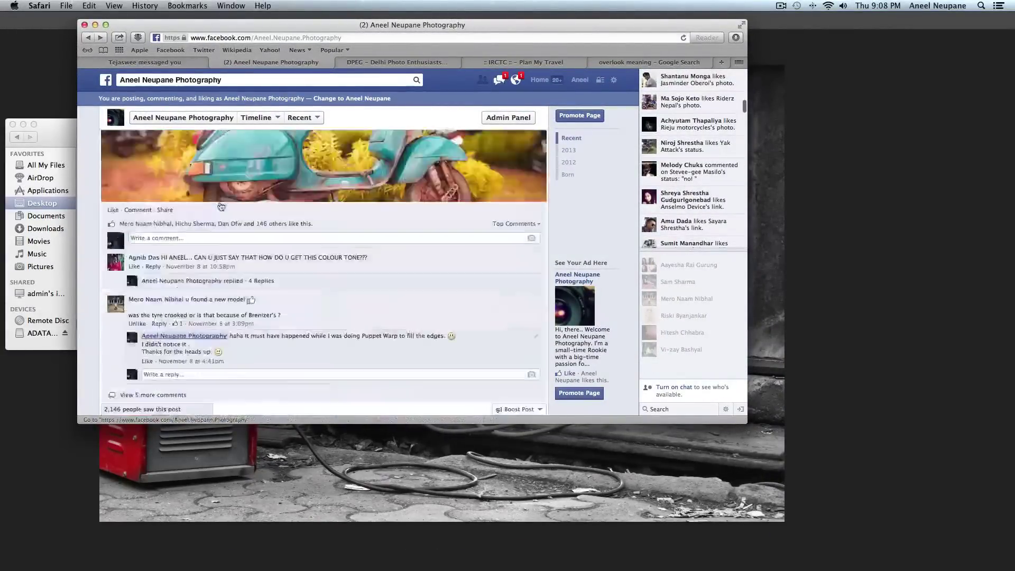
# Jump back to the top of the page and minimize Safari to reveal the Desktop folder
pyautogui.press('super+Up')
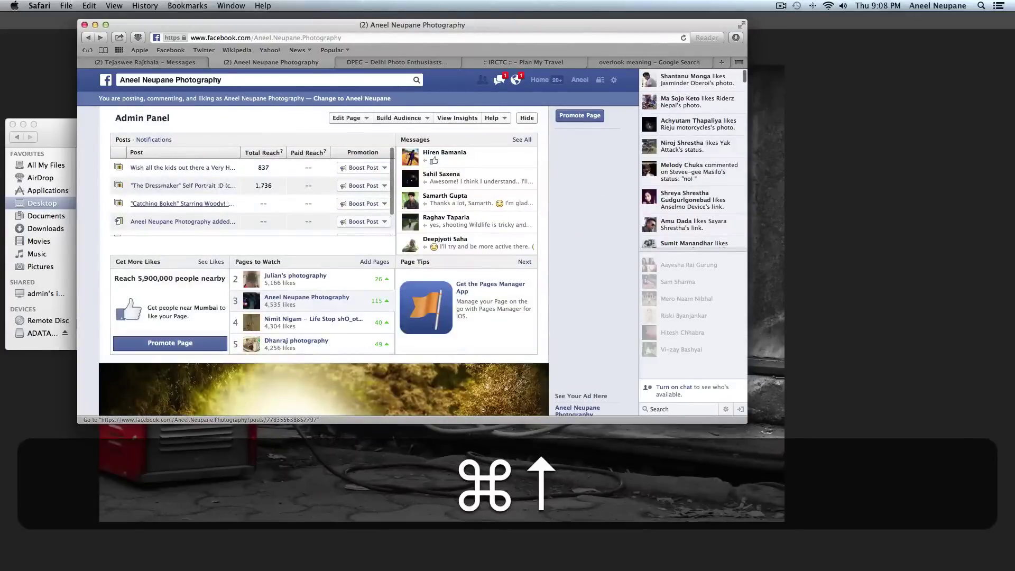
pyautogui.scroll(-5, 614, 319)
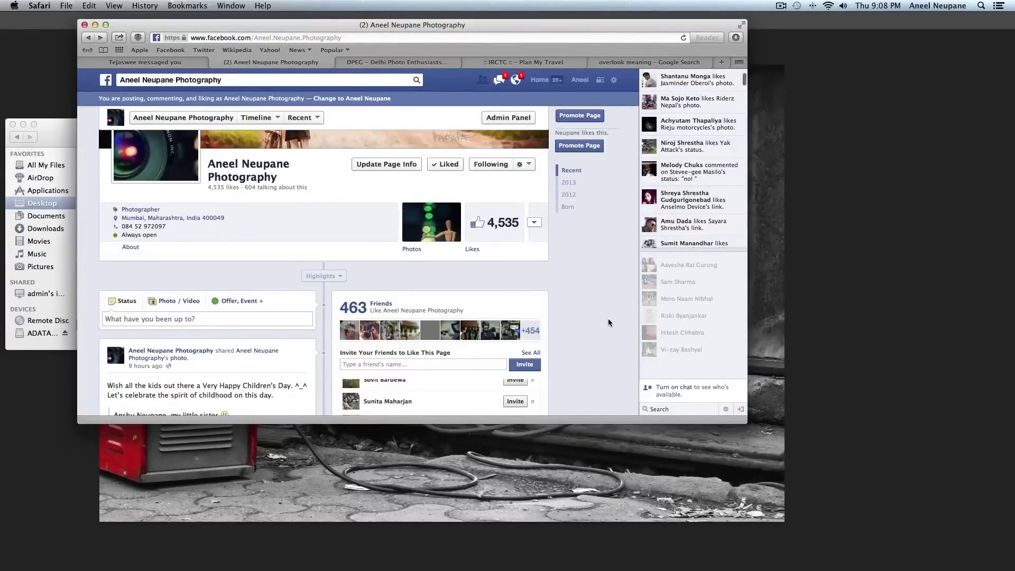
pyautogui.scroll(5, 608, 320)
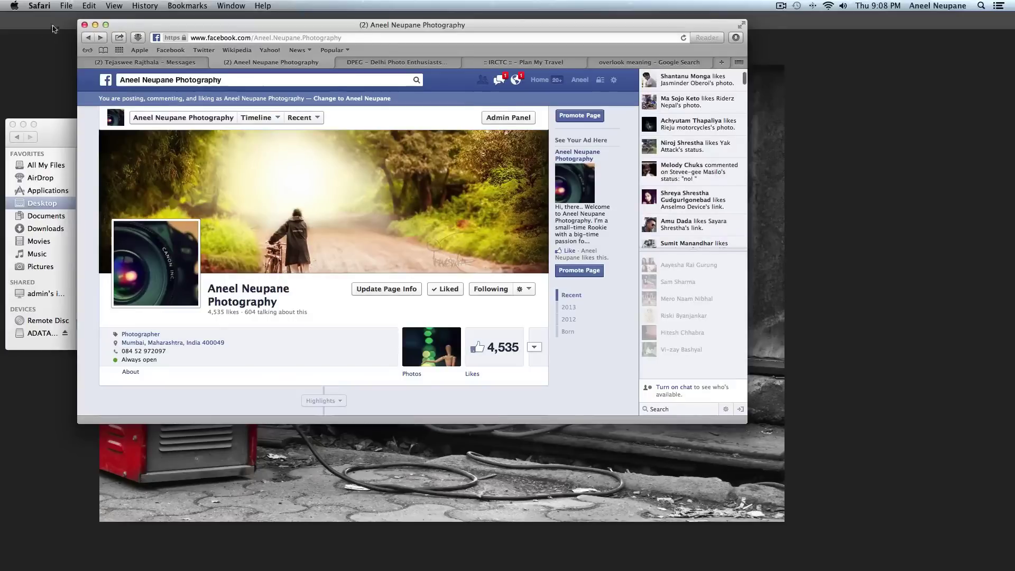
pyautogui.click(95, 24)
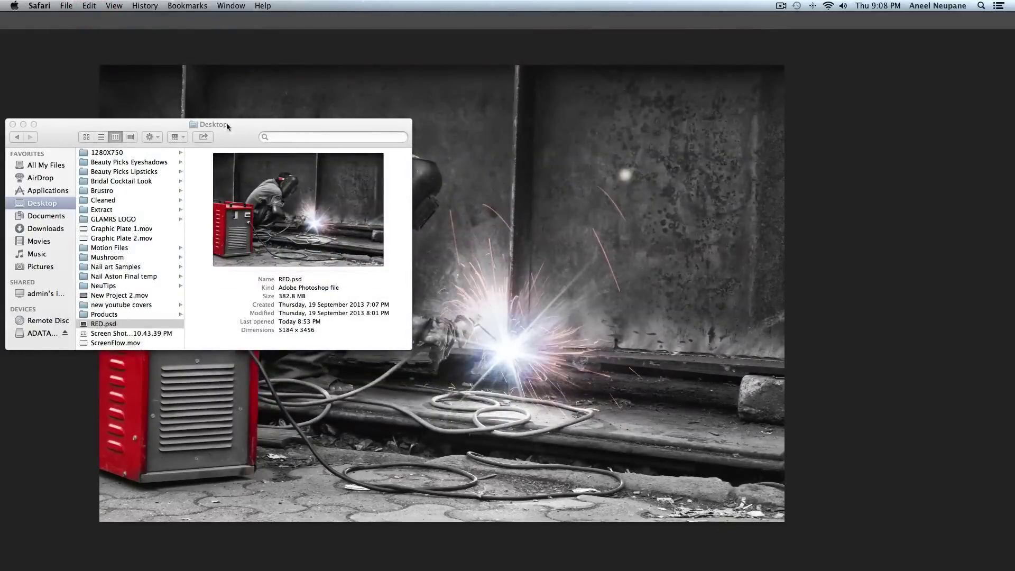